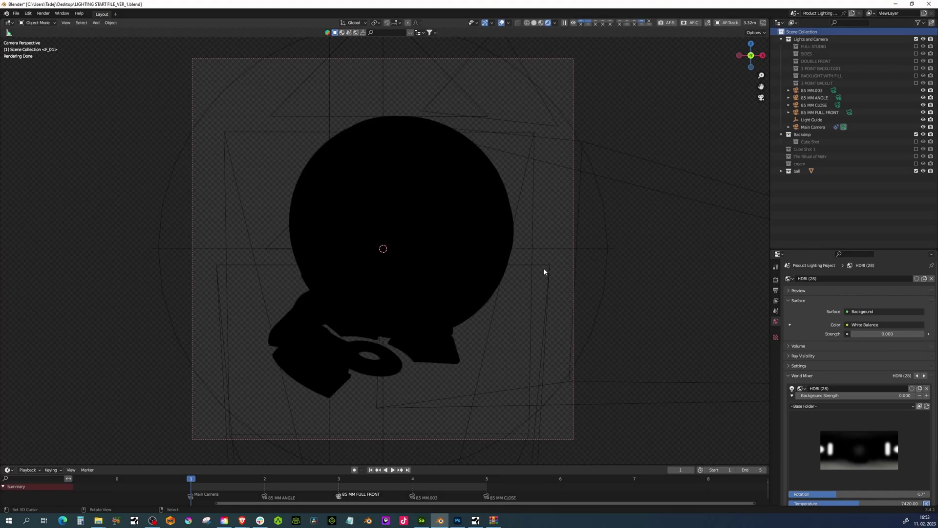
Step: Cycle the ball through FULL STUDIO, SIDES, DOUBLE FRONT, 3 POINT BACKLIT.001 and BACKLIGHT WITH FILL, ending on 3 POINT BACKLIT
click(916, 46)
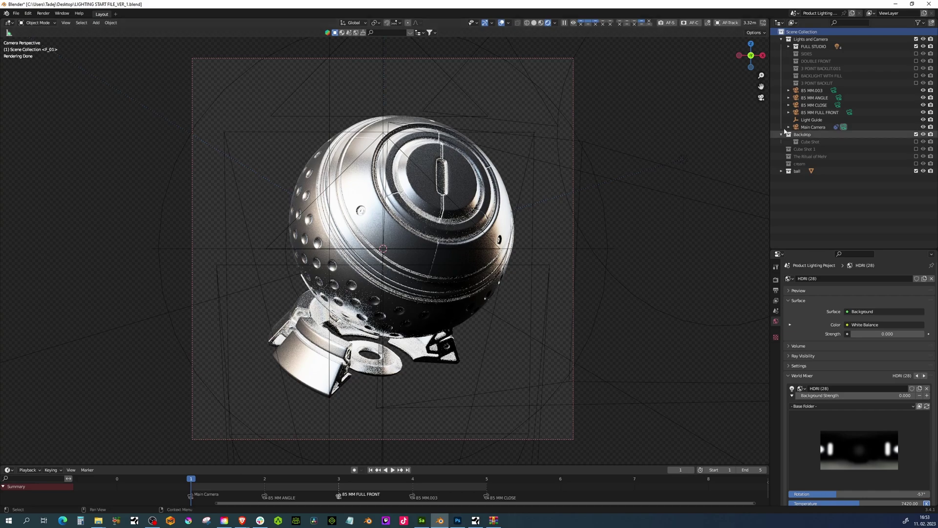
click(916, 46)
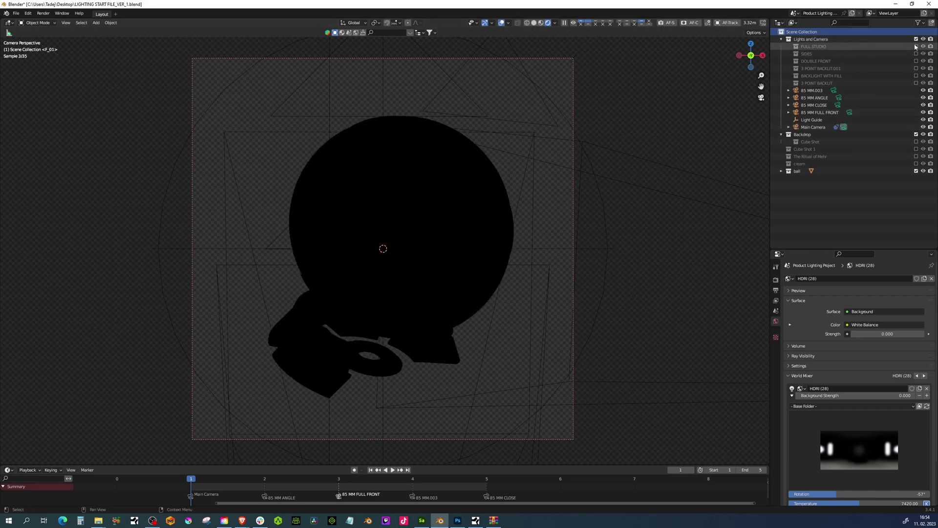
click(916, 54)
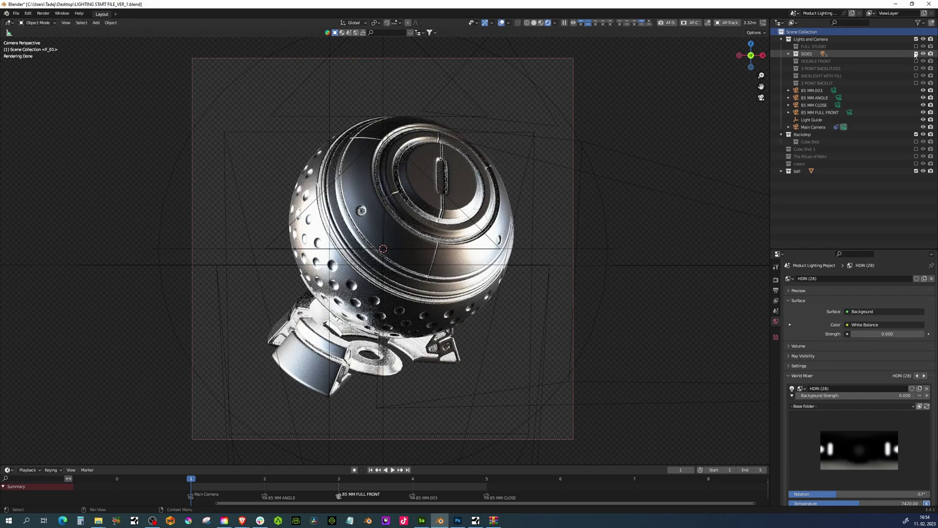
click(916, 54)
click(916, 61)
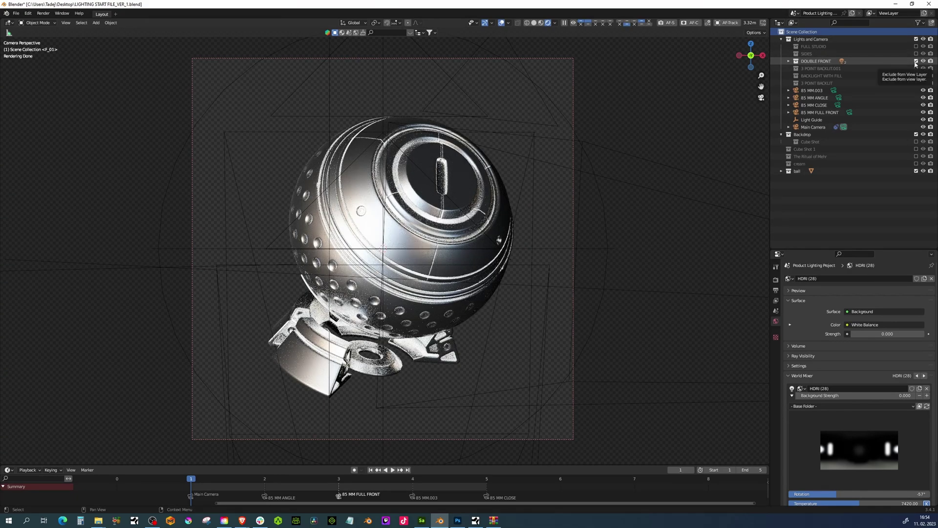
click(916, 61)
click(916, 69)
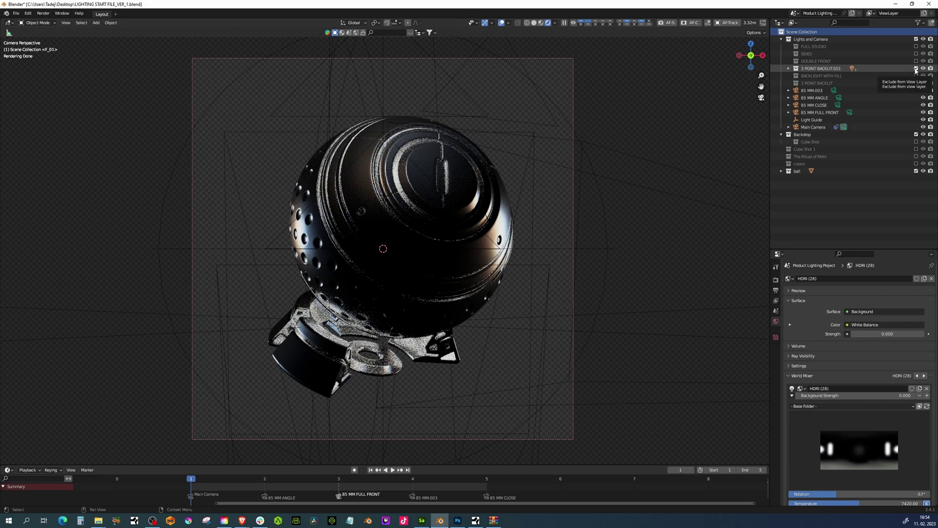
click(916, 69)
click(916, 76)
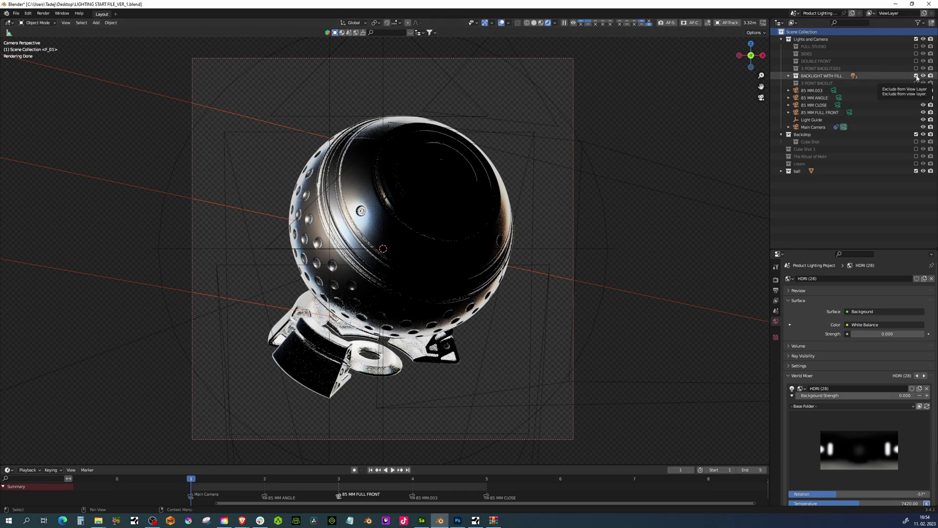
click(916, 76)
click(916, 83)
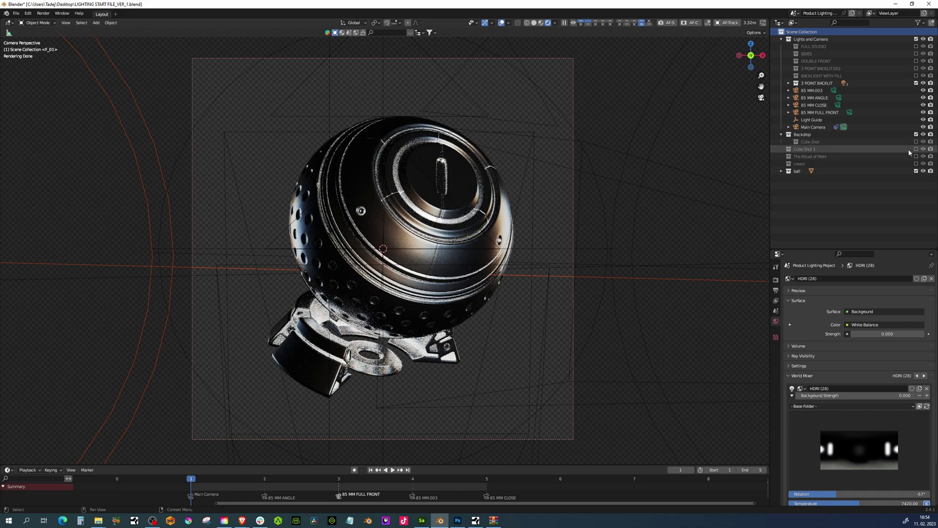
Step: Try the purple Cube Shot 1 backdrop, then swap it for the Cube Shot block backdrop
click(916, 149)
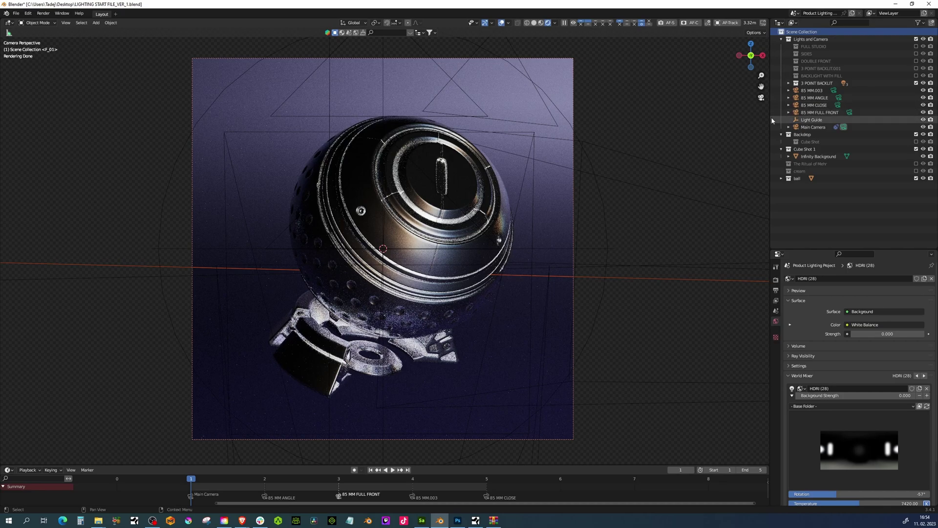
click(916, 149)
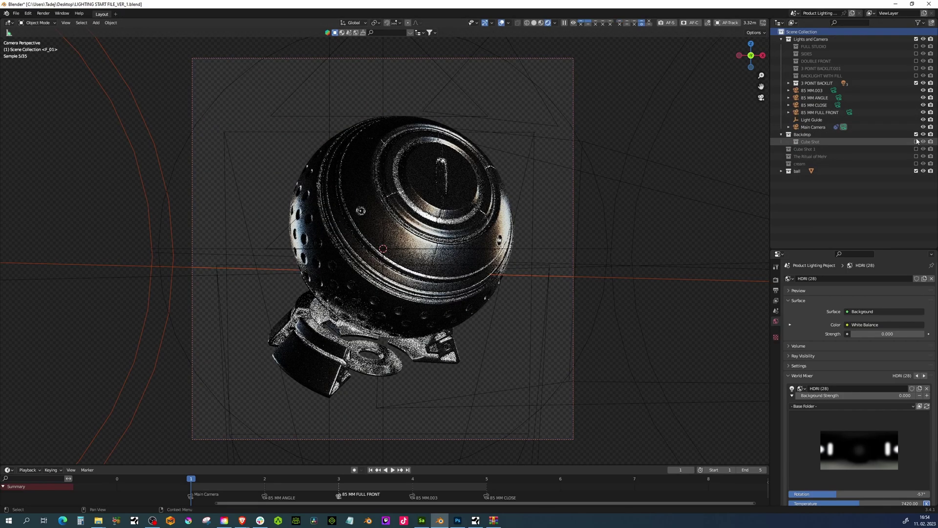
click(915, 142)
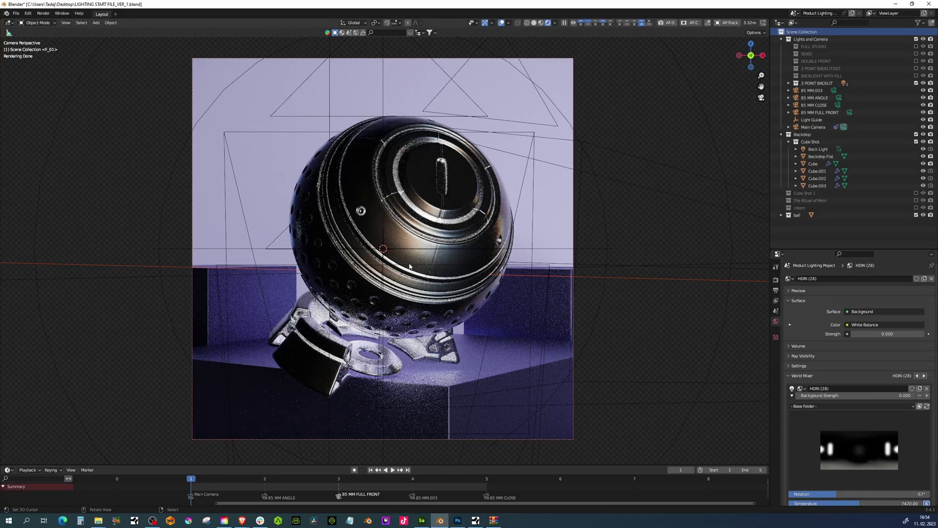
Step: Hide the Back Light, light the ball with FULL STUDIO, and exclude the Cube Shot backdrop
click(915, 83)
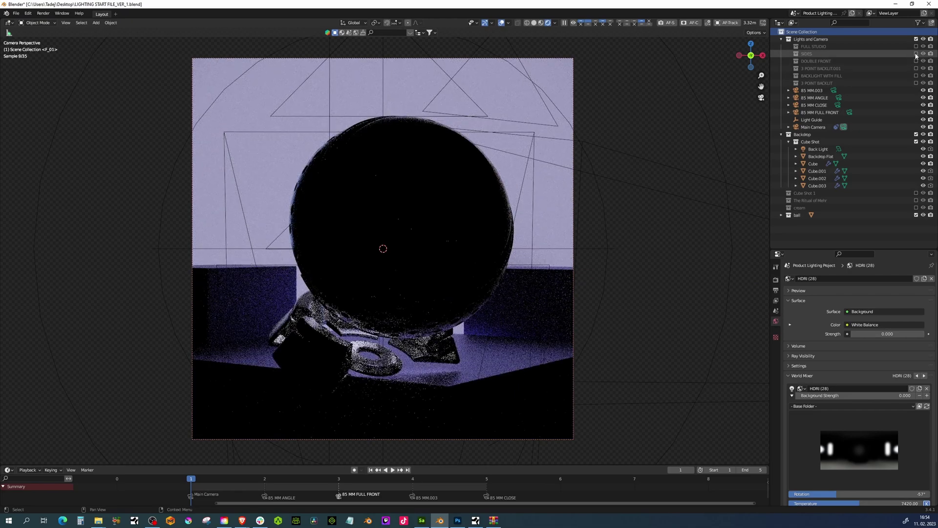
click(916, 54)
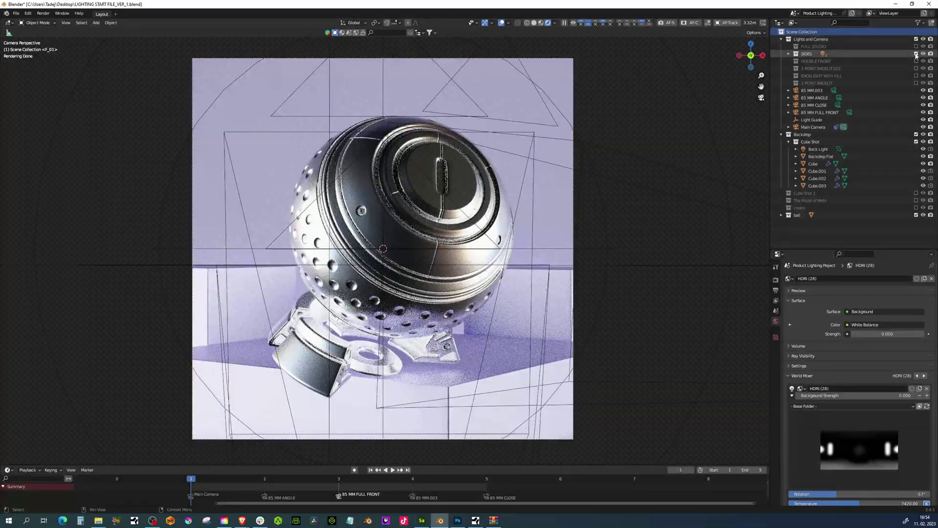
click(916, 54)
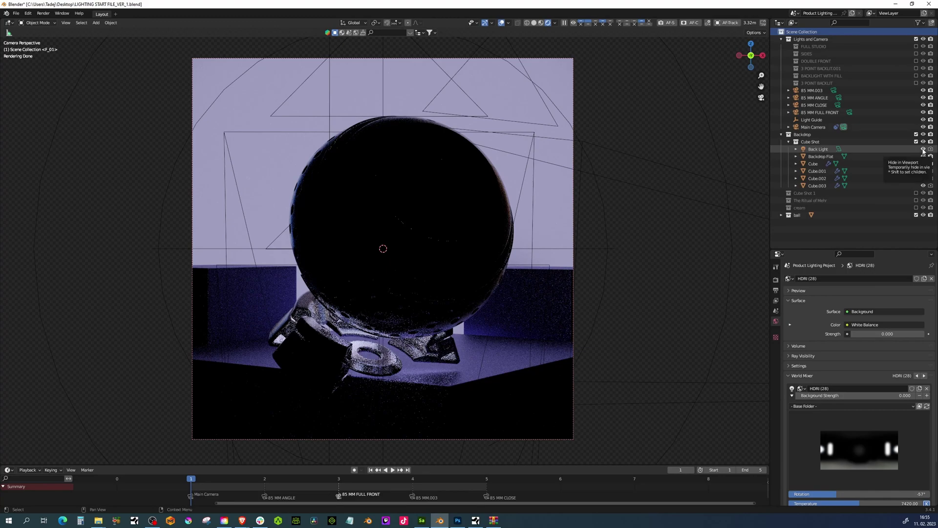
click(923, 149)
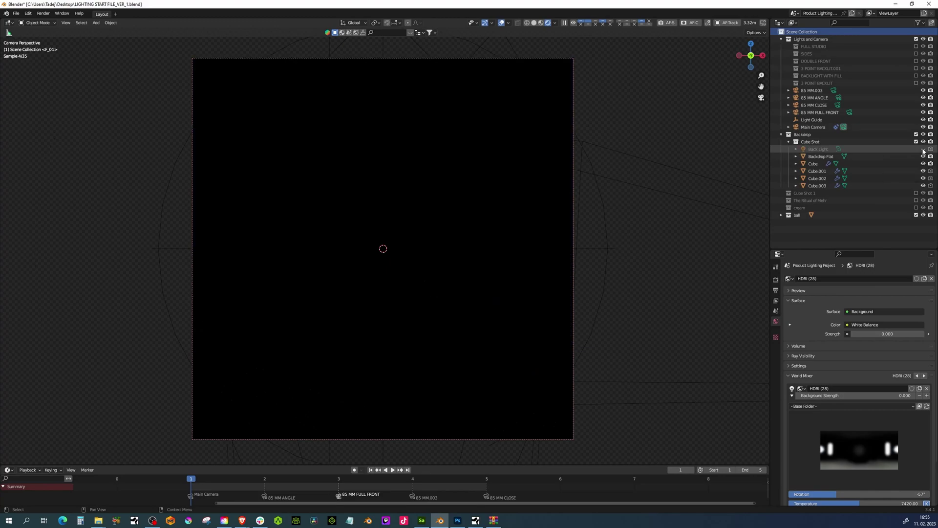
click(916, 46)
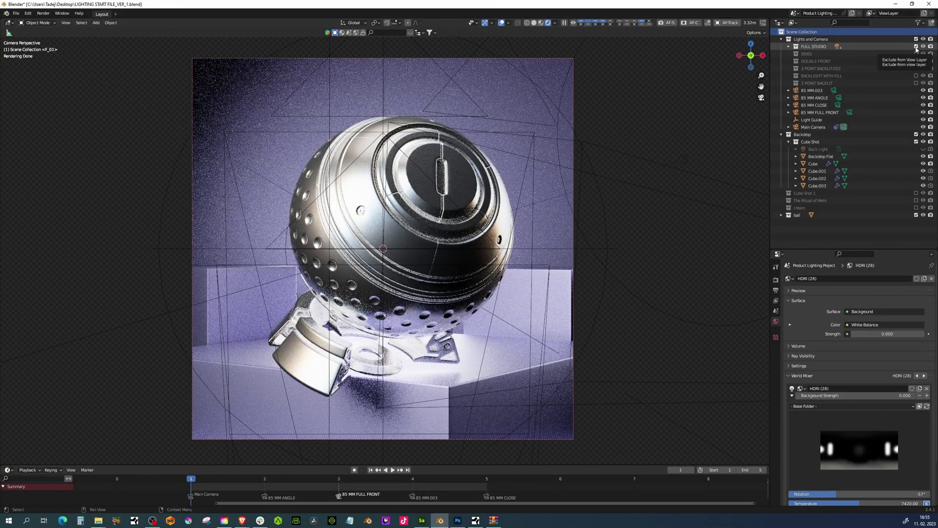
click(916, 142)
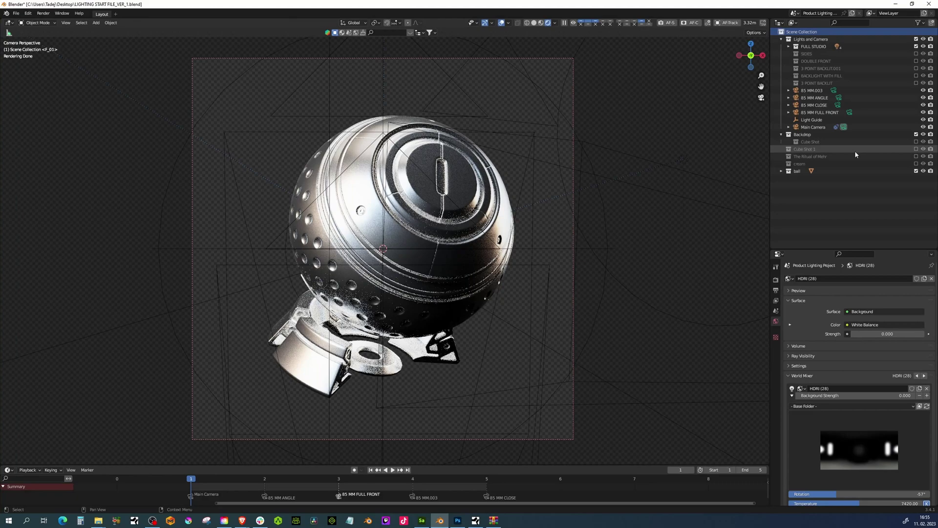
Step: Swap the shader ball for the cream jar and switch off FULL STUDIO lighting
click(916, 171)
click(916, 164)
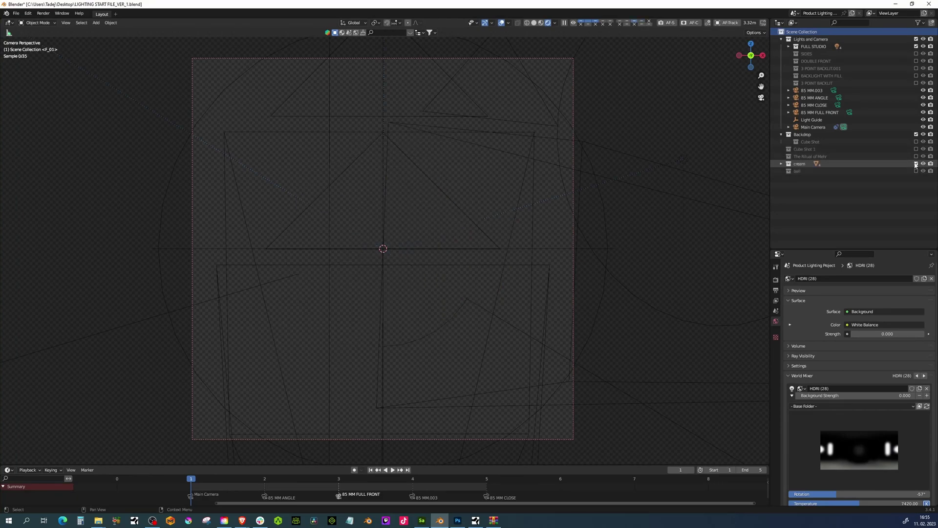
click(916, 47)
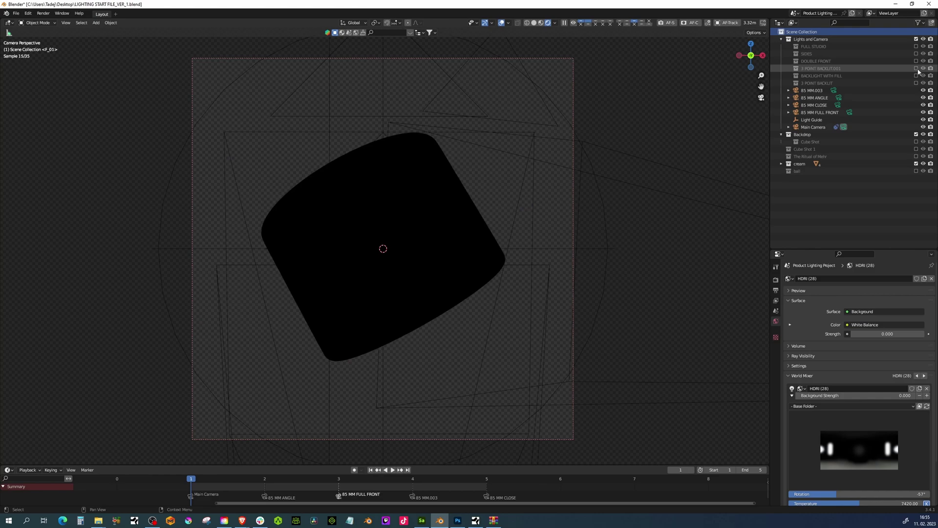
Step: Try 3 POINT BACKLIT.001, DOUBLE FRONT, SIDES and 3 POINT BACKLIT on the jar, leaving all off
click(916, 69)
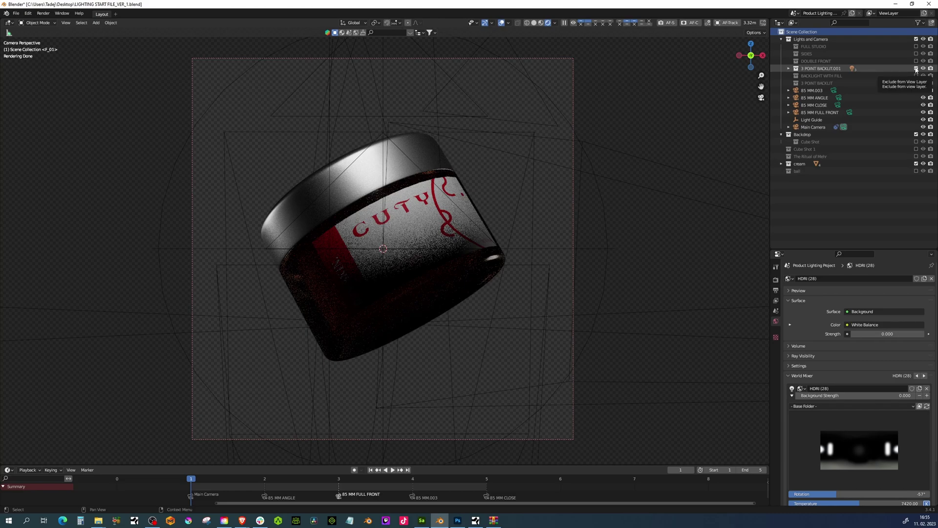
click(916, 69)
click(916, 61)
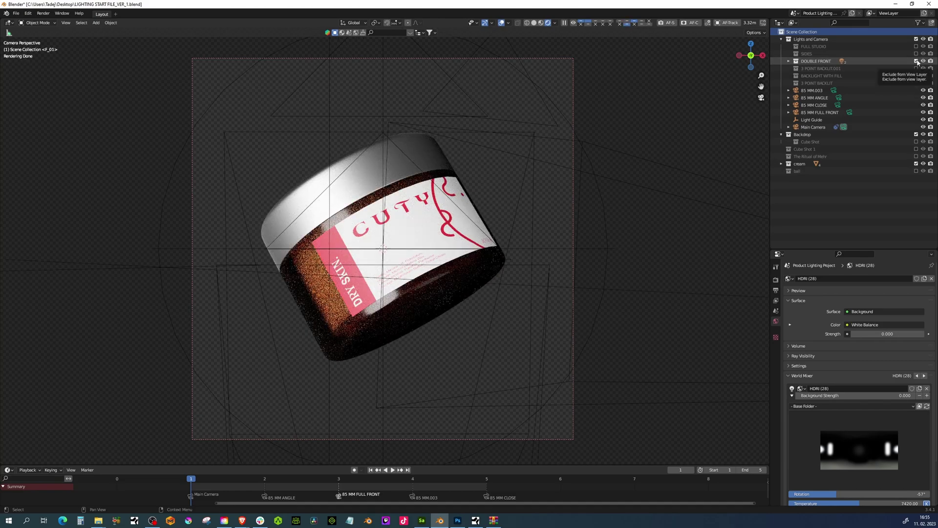
click(916, 61)
click(916, 54)
click(916, 54)
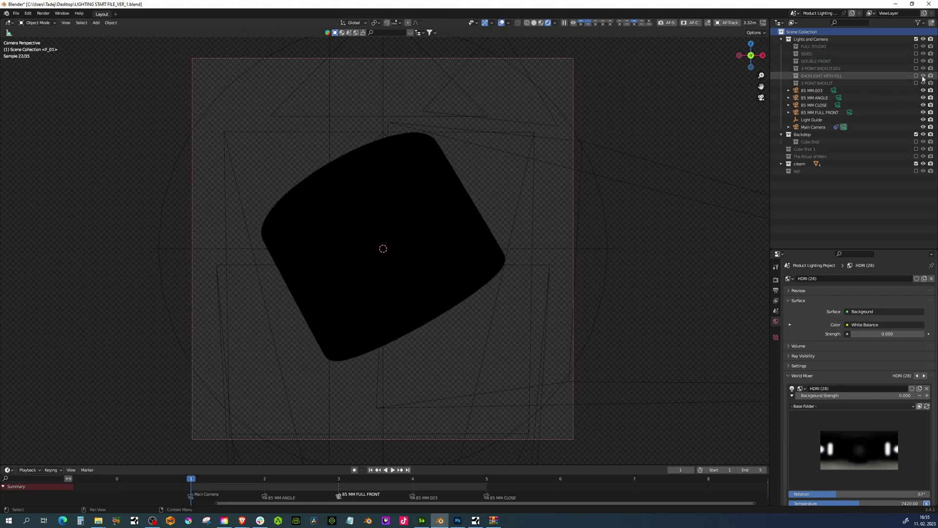
click(916, 83)
click(916, 83)
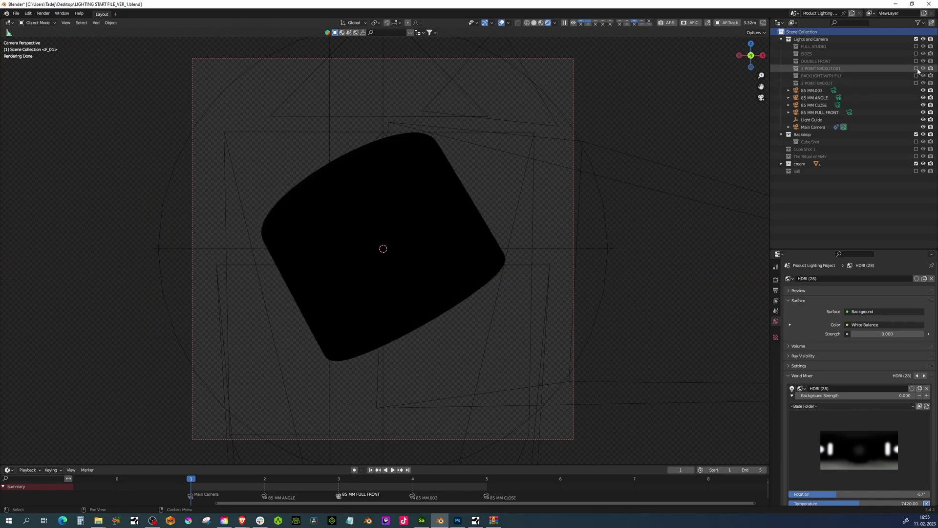
click(916, 68)
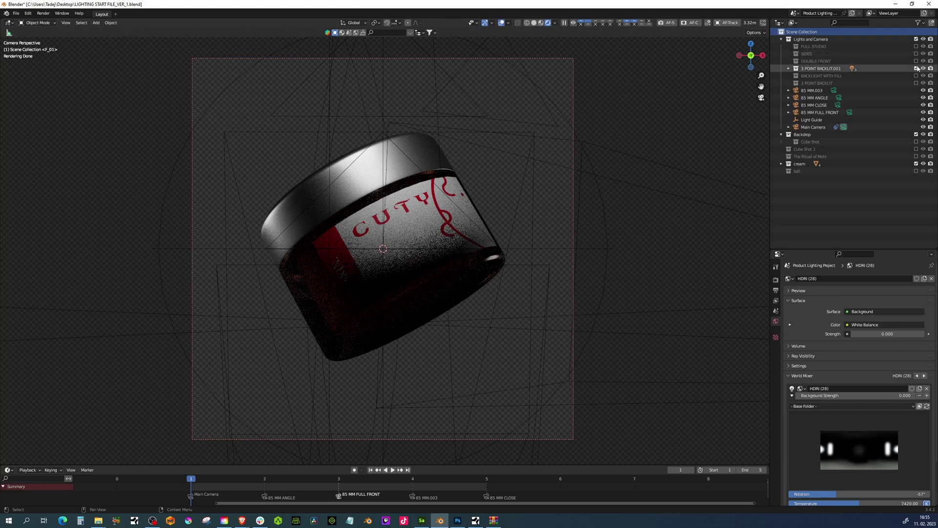
click(916, 68)
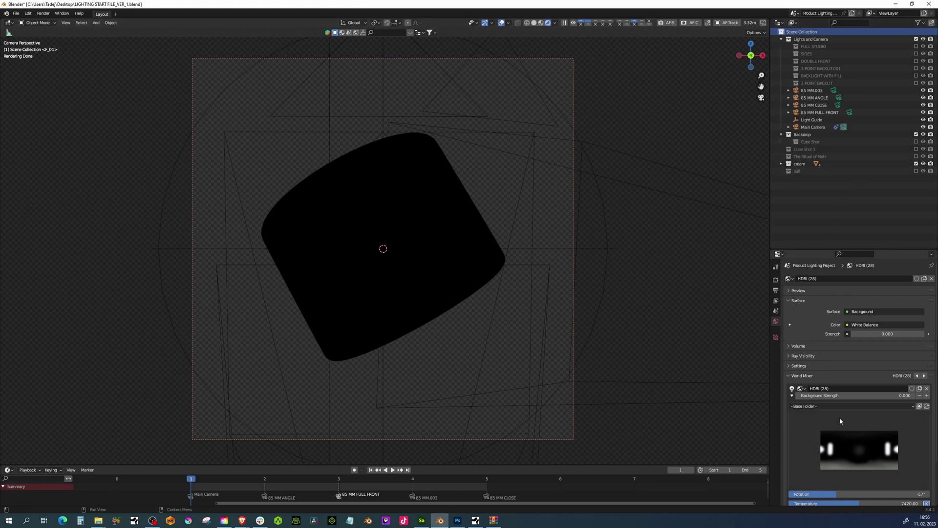
Step: Set the HDRI background strength to 3 and rotate the environment around the jar
click(838, 396)
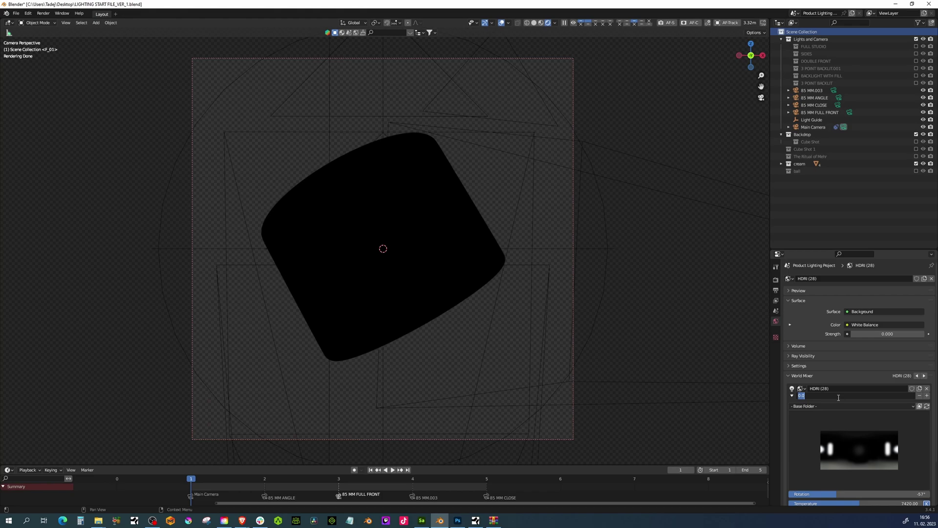
text(3)
key(Return)
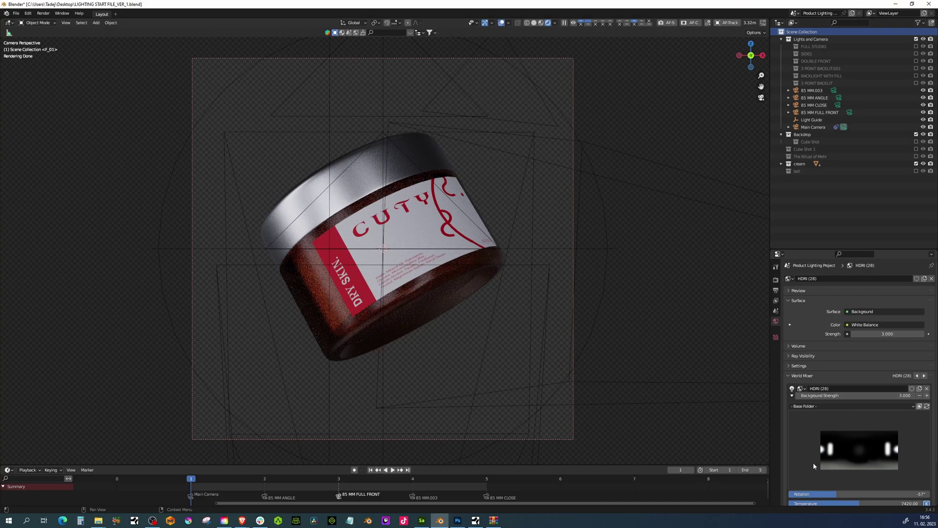
drag(830, 494, 848, 494)
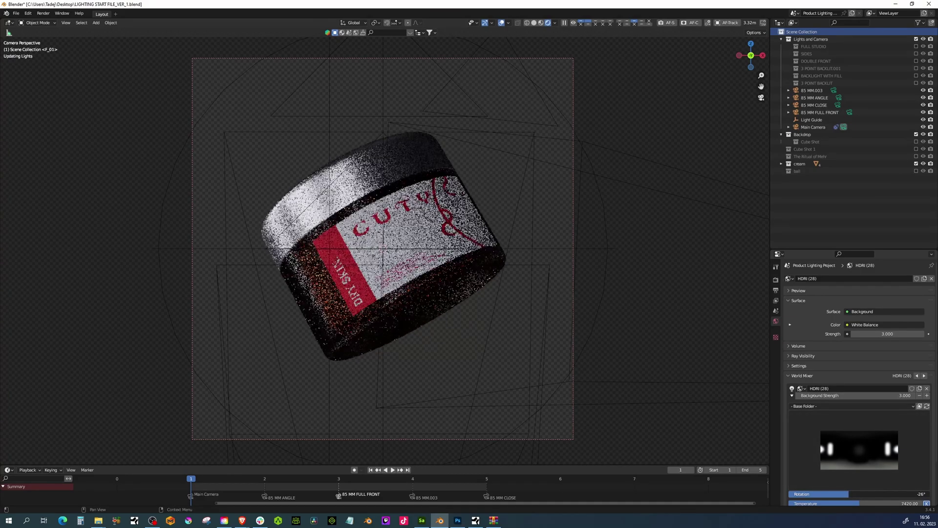
mouse_move(848, 494)
mouse_down()
mouse_move(817, 494)
mouse_move(842, 494)
mouse_up()
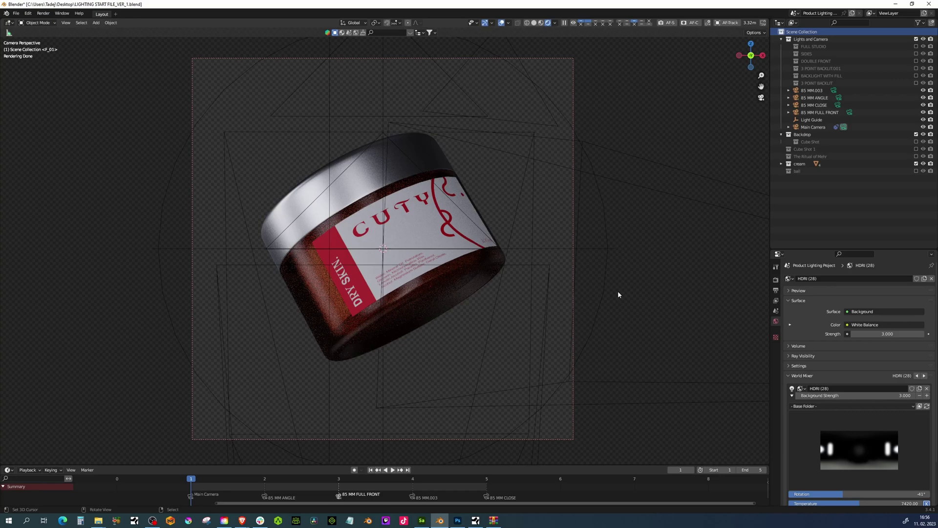
Step: Switch the world to Hdri (30) and adjust its rotation
click(822, 448)
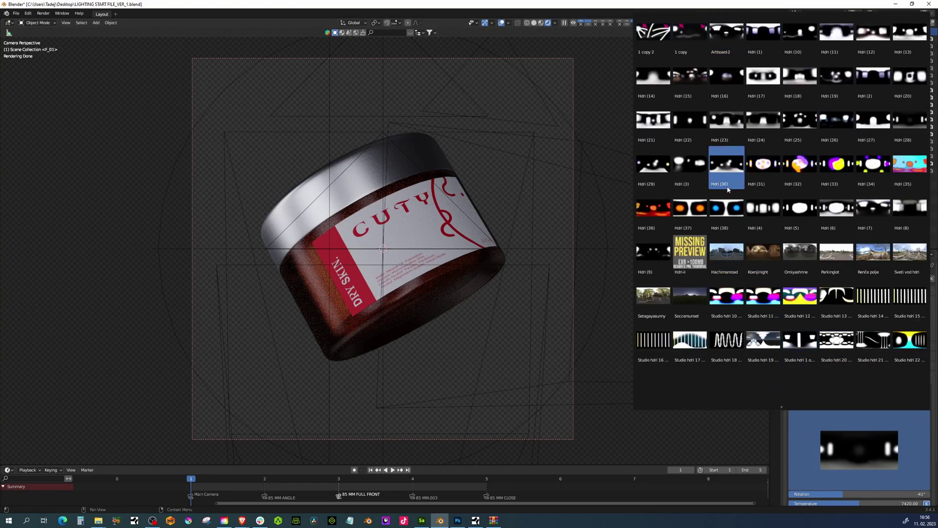
click(724, 188)
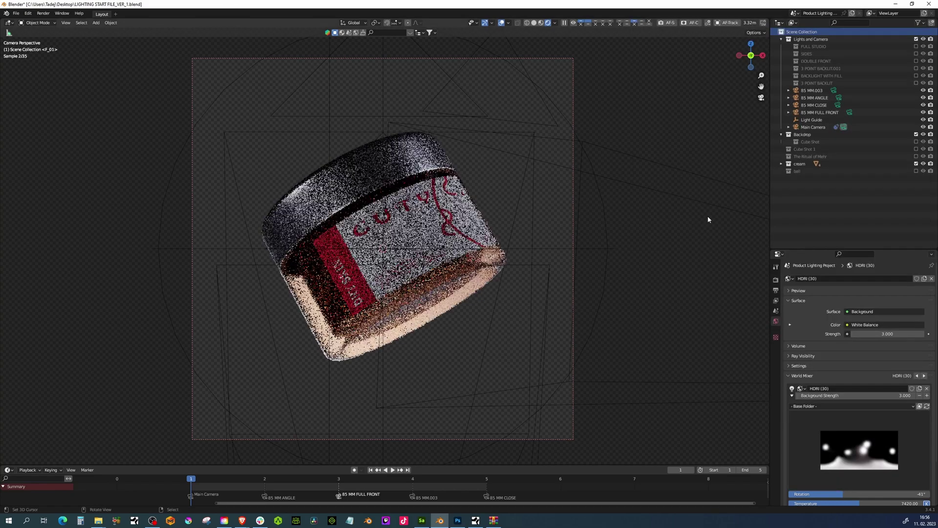
drag(842, 493, 860, 494)
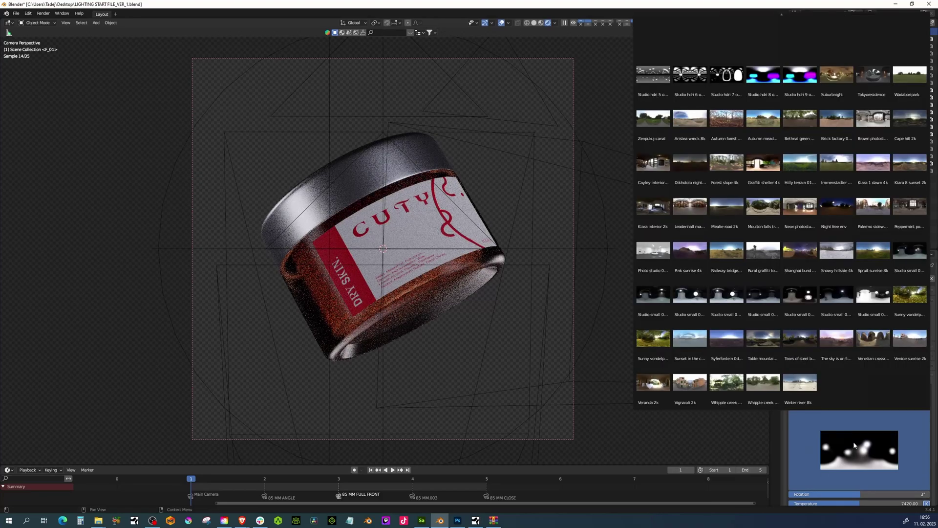
Step: Try the orange Hdri (37), then settle on the magenta and yellow Hdri (33)
click(859, 449)
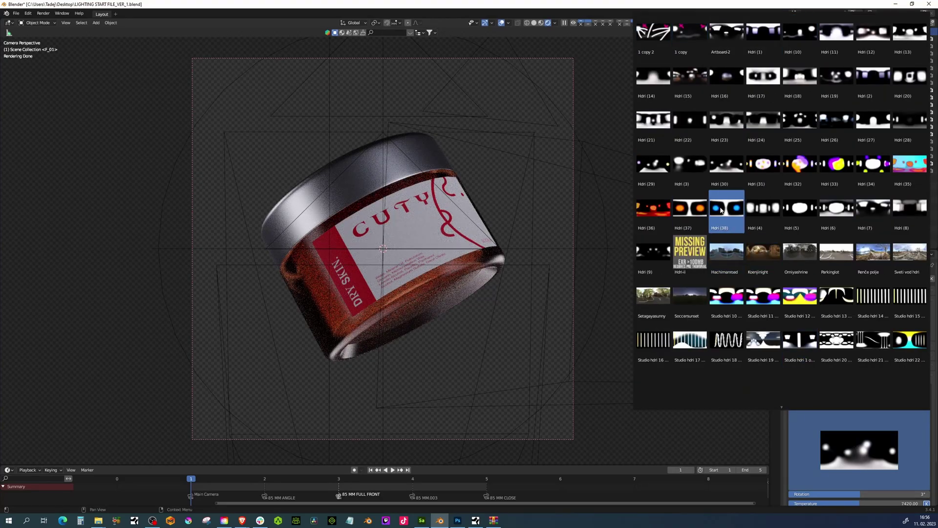
click(854, 437)
scroll(726, 386, down, 3)
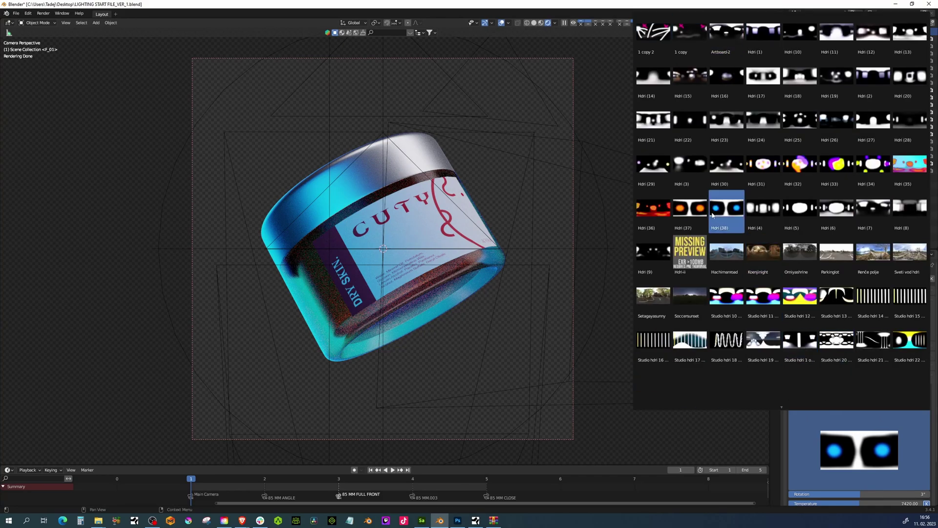
click(696, 221)
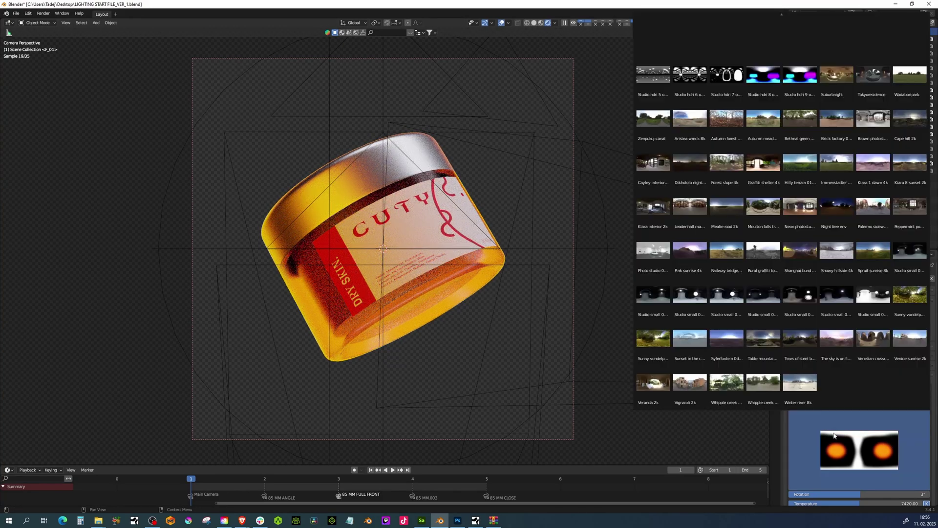
click(830, 438)
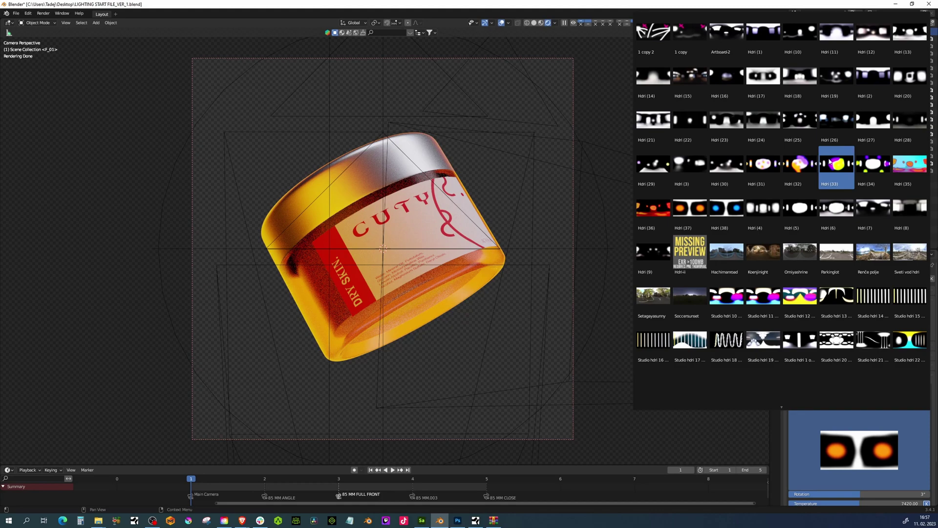
click(832, 169)
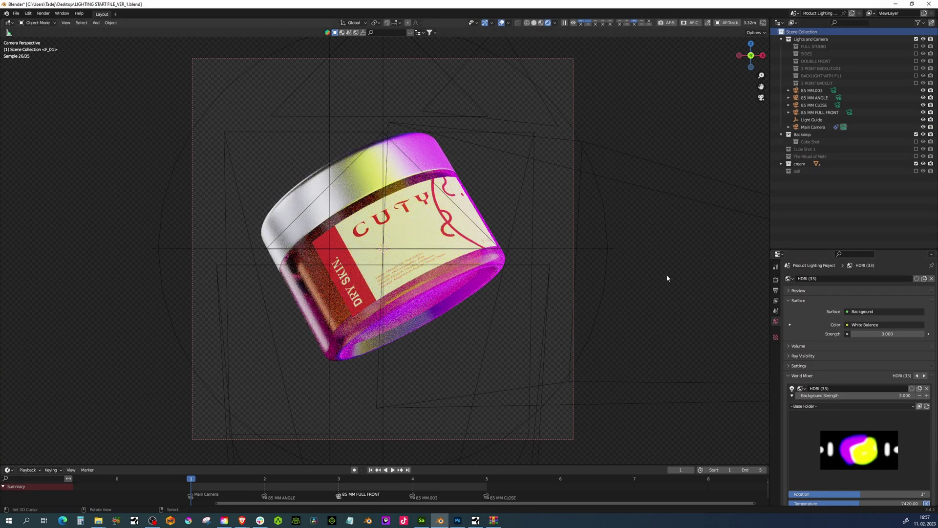
Step: Hide the cream jar, bring back the shader ball, and assign Material.001 to Ring2
click(916, 164)
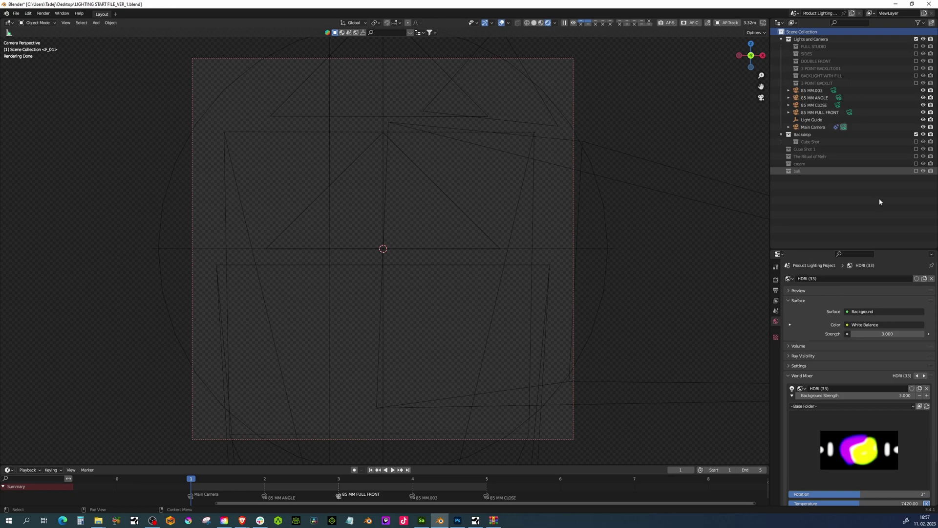
key(ctrl+z)
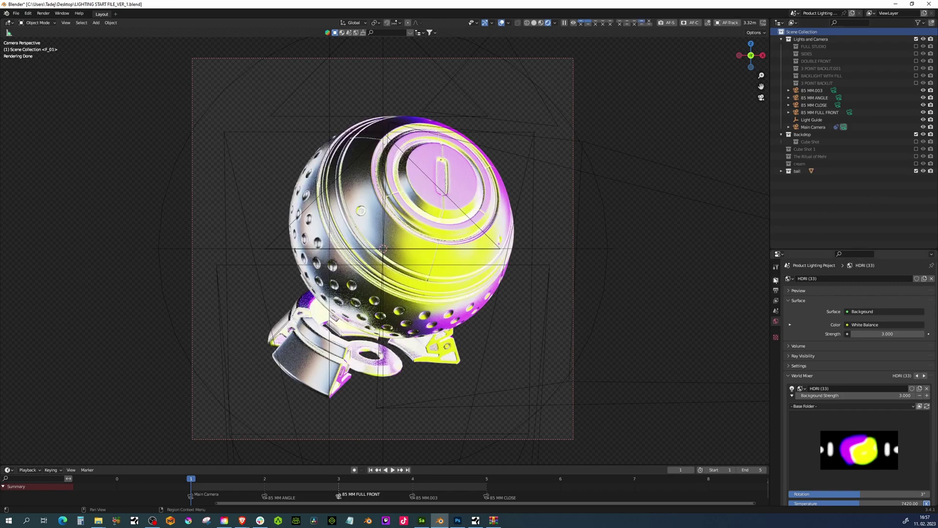
key(ctrl+z)
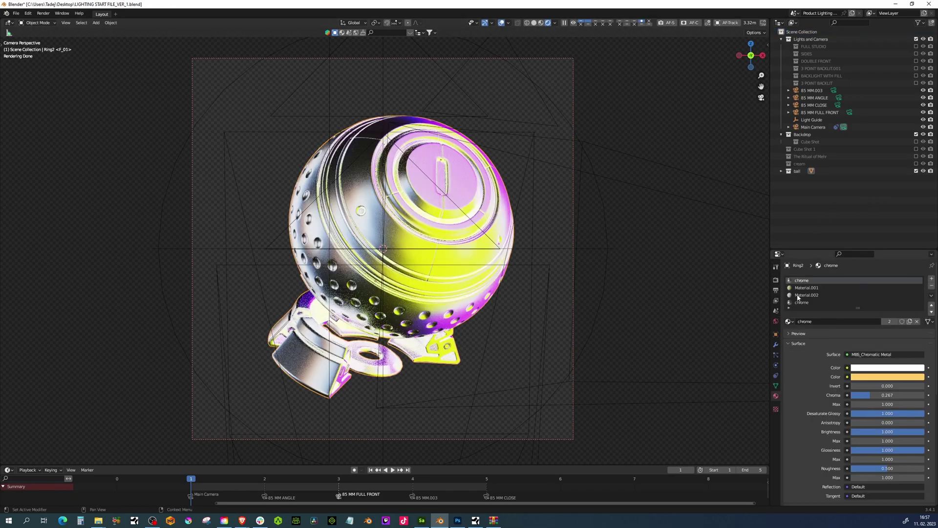
click(788, 322)
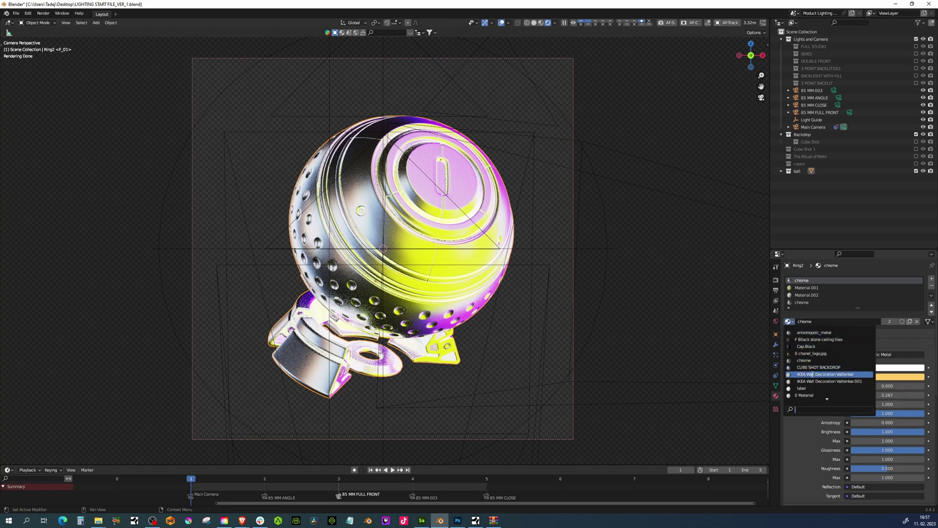
scroll(813, 374, down, 7)
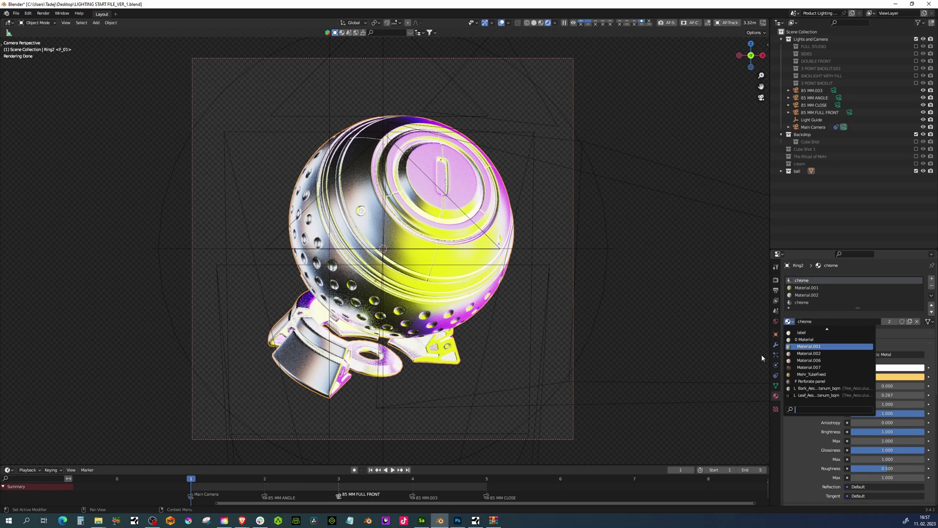
key(Return)
Step: Switch the world to HDRI (22) and rotate it around the ball
click(775, 323)
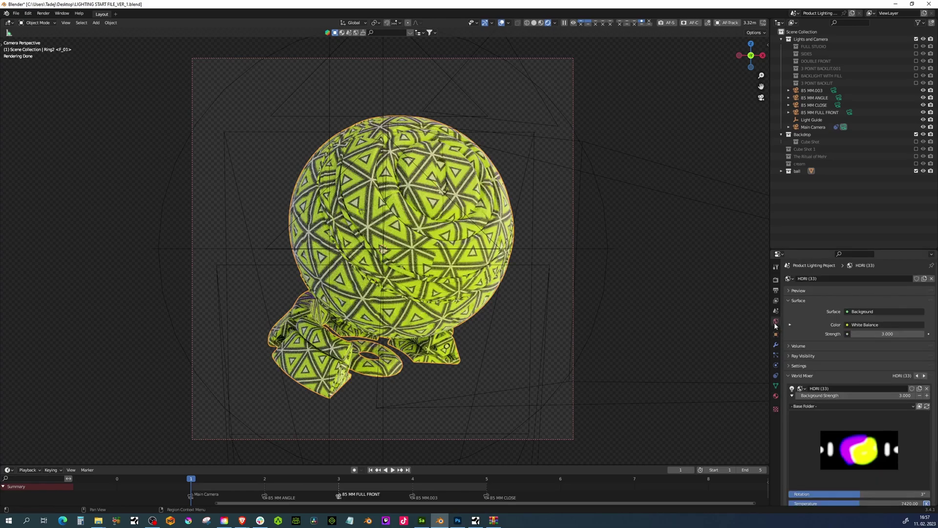
click(821, 396)
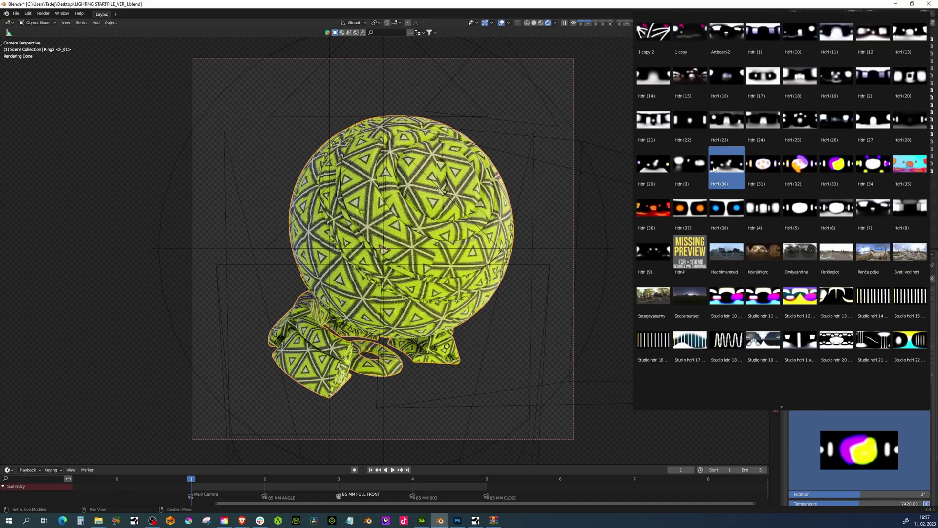
click(691, 124)
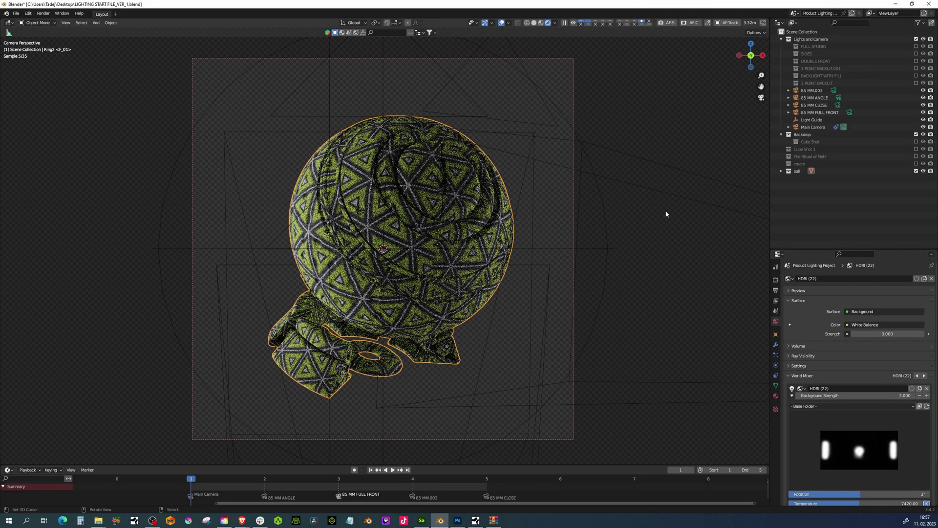
drag(860, 494, 804, 494)
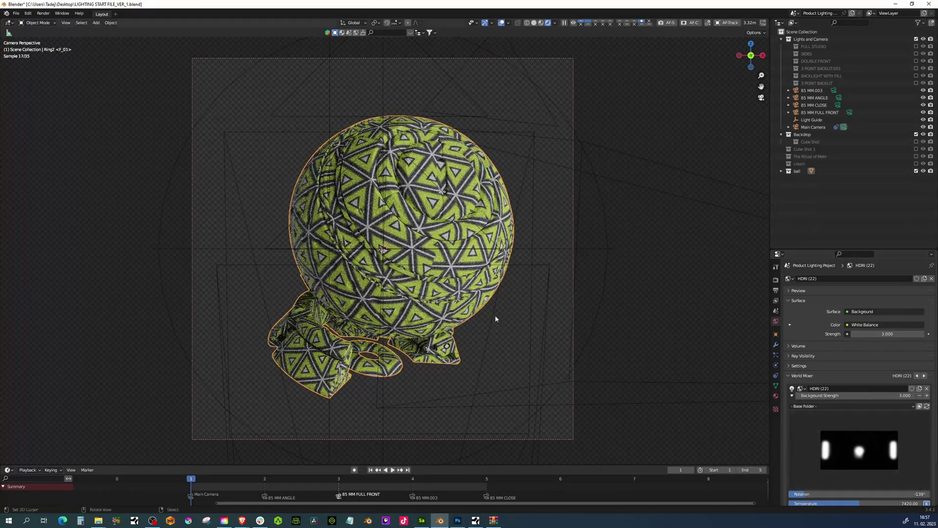
scroll(497, 320, up, 3)
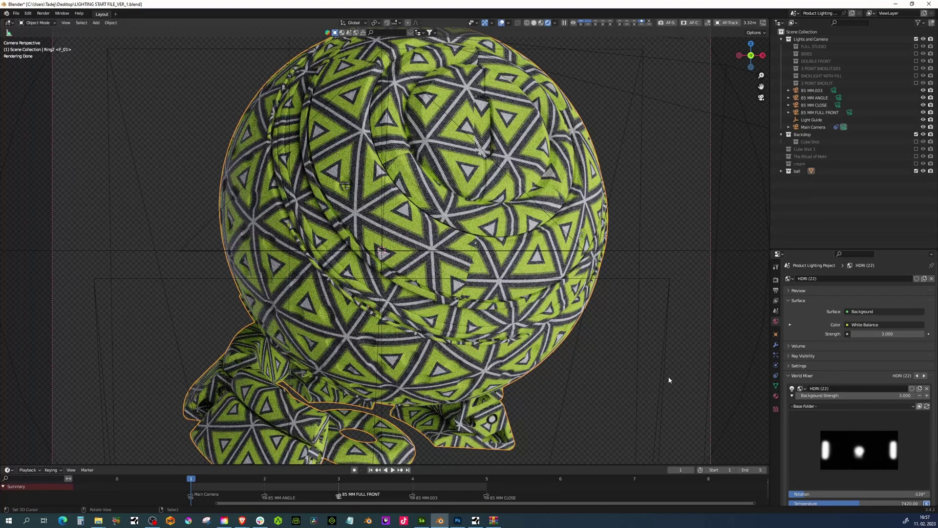
Step: Change the world HDRI to Artboard-2
click(858, 450)
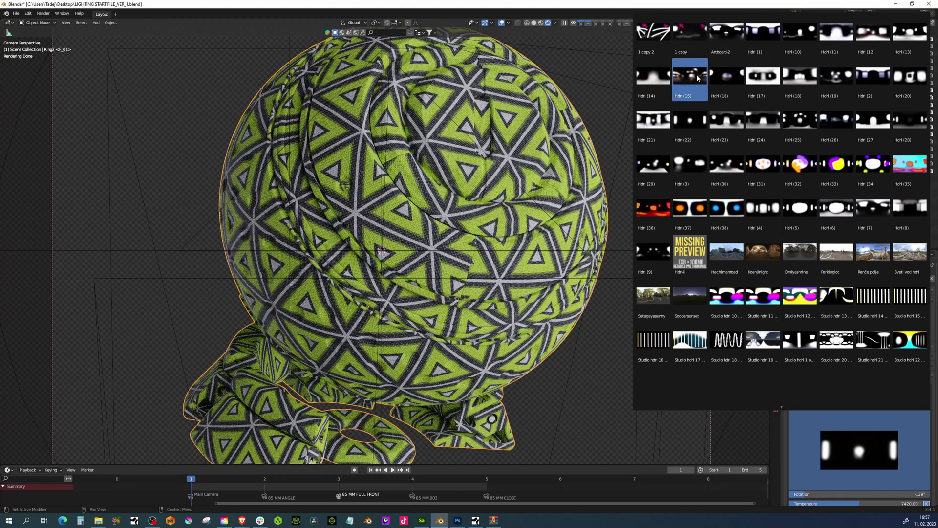
click(728, 29)
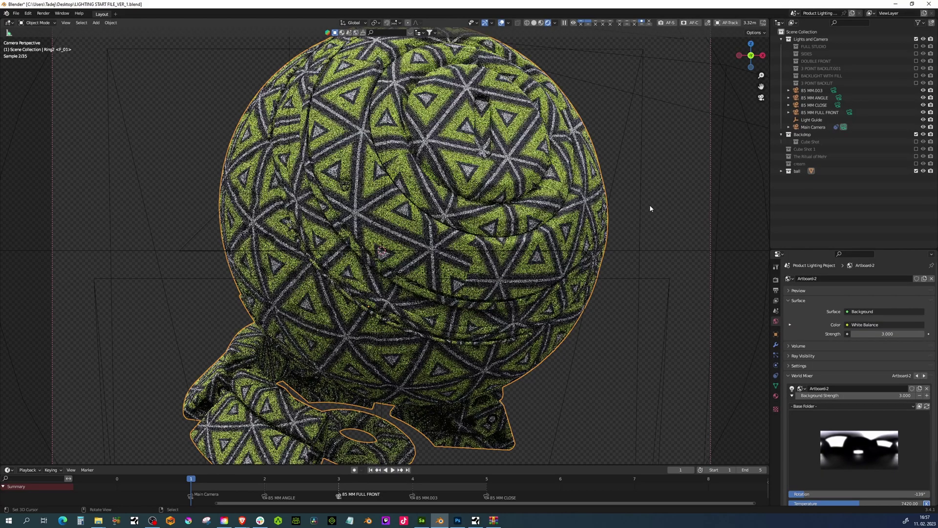
scroll(650, 208, down, 2)
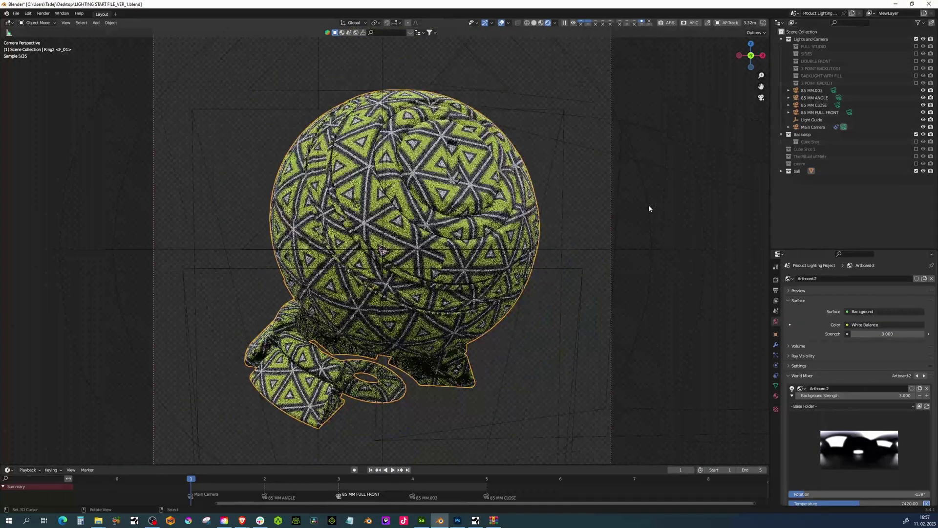
scroll(649, 208, down, 1)
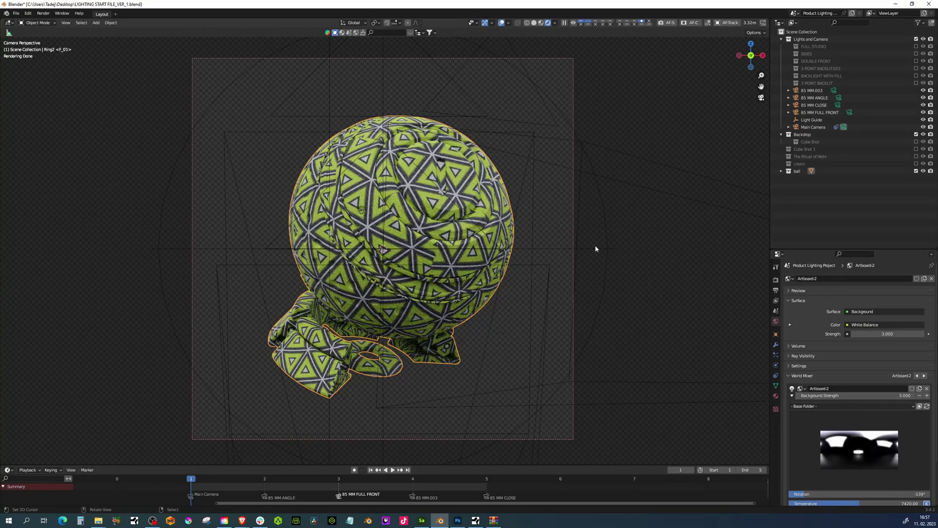
Step: Assign the leaf-patterned Material.002 to Ring2 and make the third material slot active
click(775, 395)
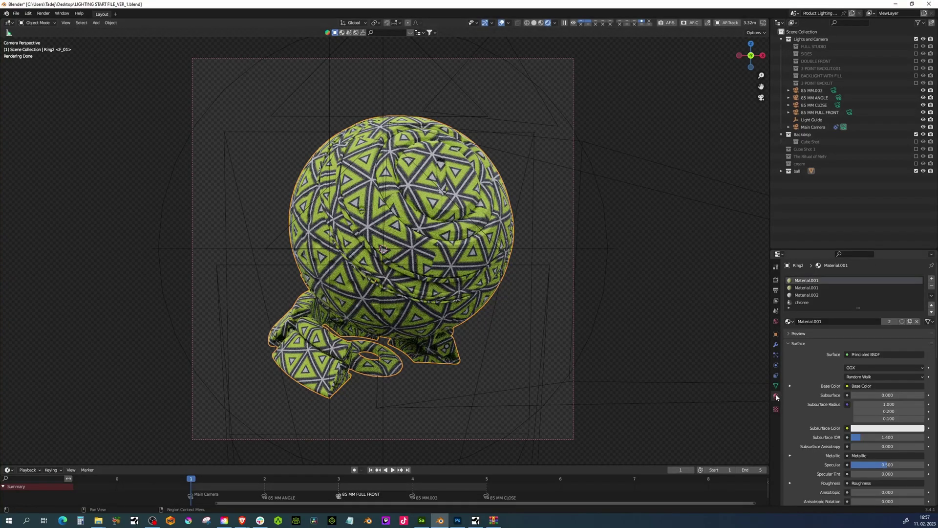
click(791, 323)
click(808, 353)
scroll(568, 272, up, 2)
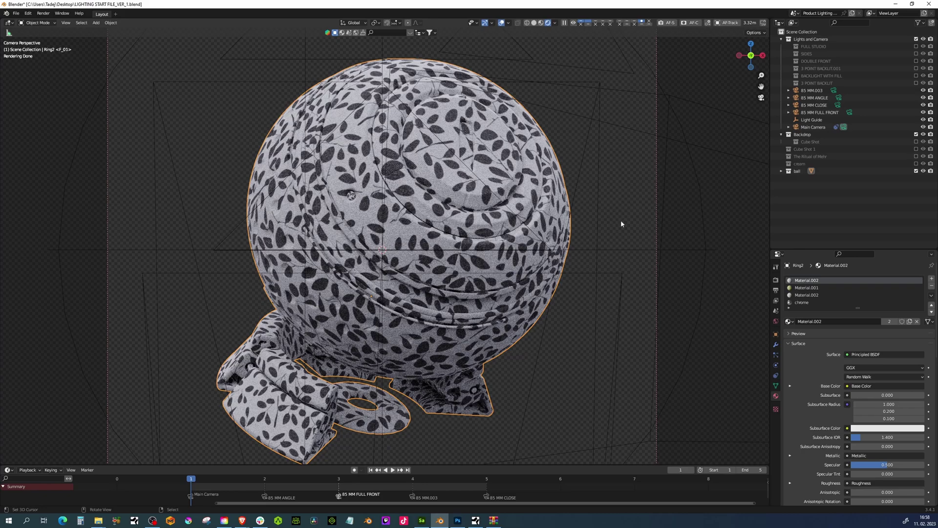
click(806, 294)
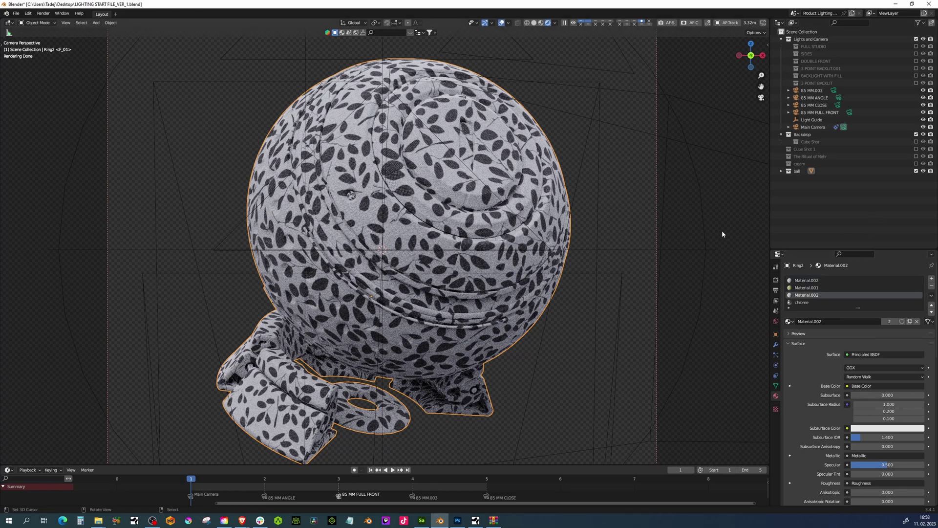
scroll(722, 231, down, 1)
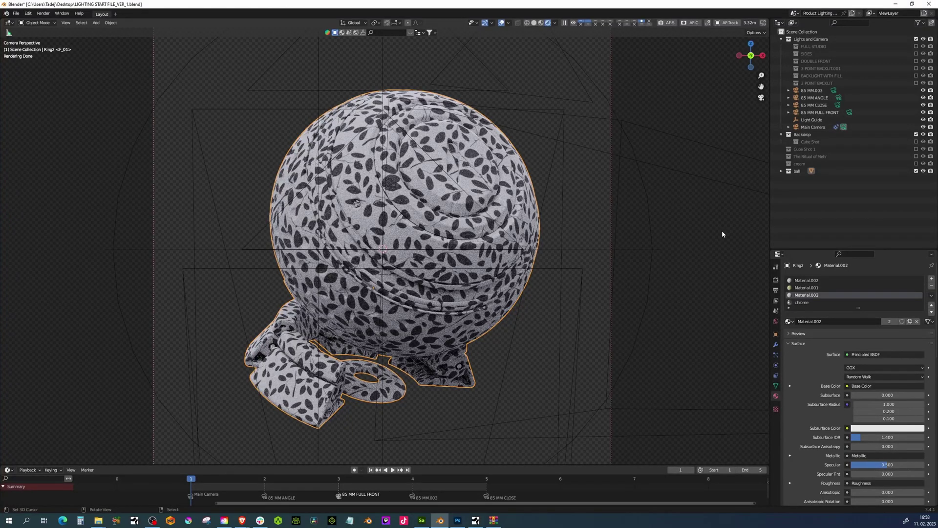
Step: Switch the world to HDRI (4) at strength 0.5 with rotation 1.2°
click(775, 321)
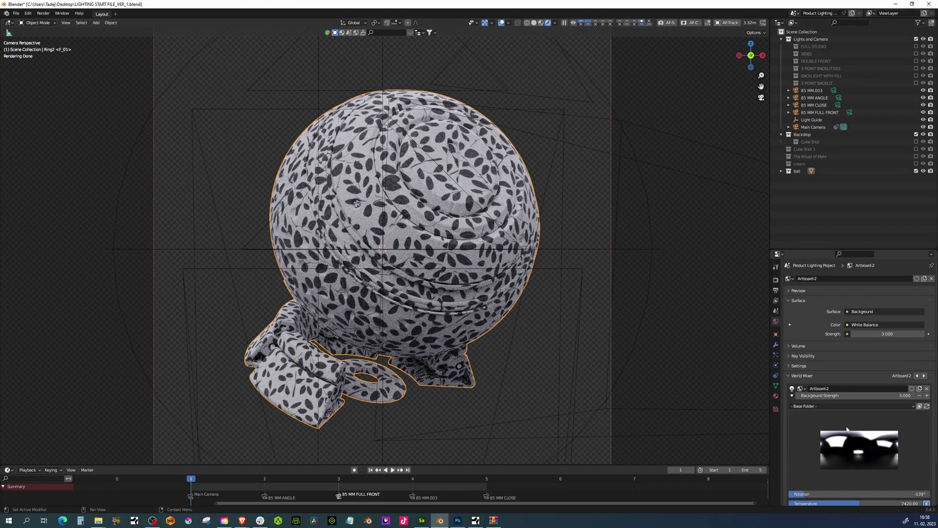
click(830, 430)
scroll(829, 389, up, 10)
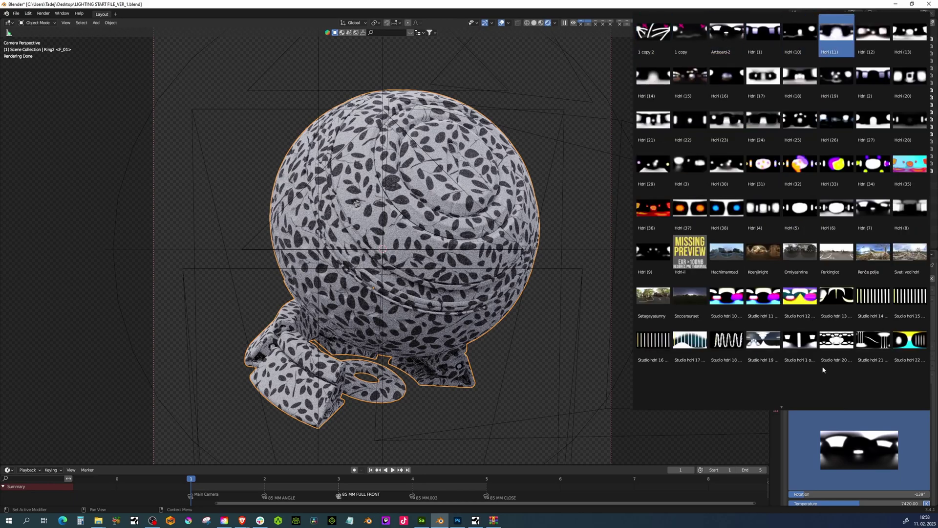
click(765, 214)
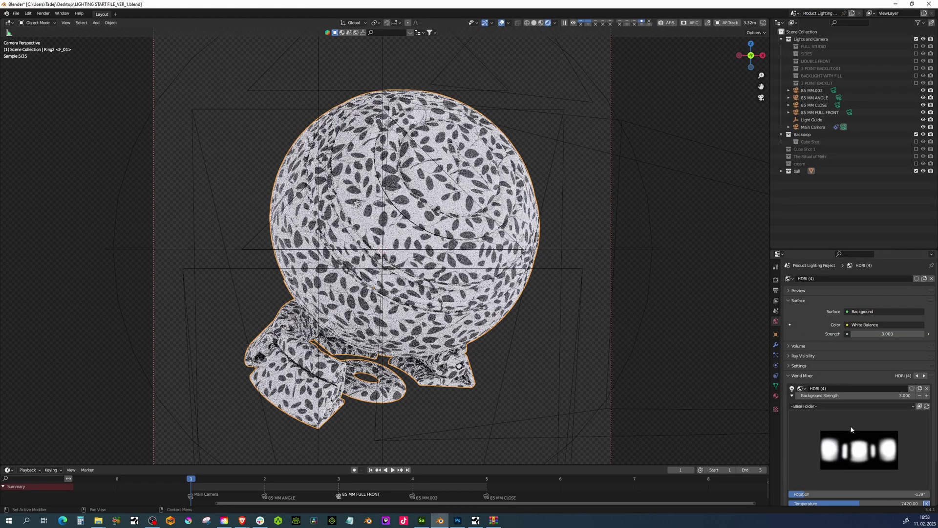
double_click(852, 396)
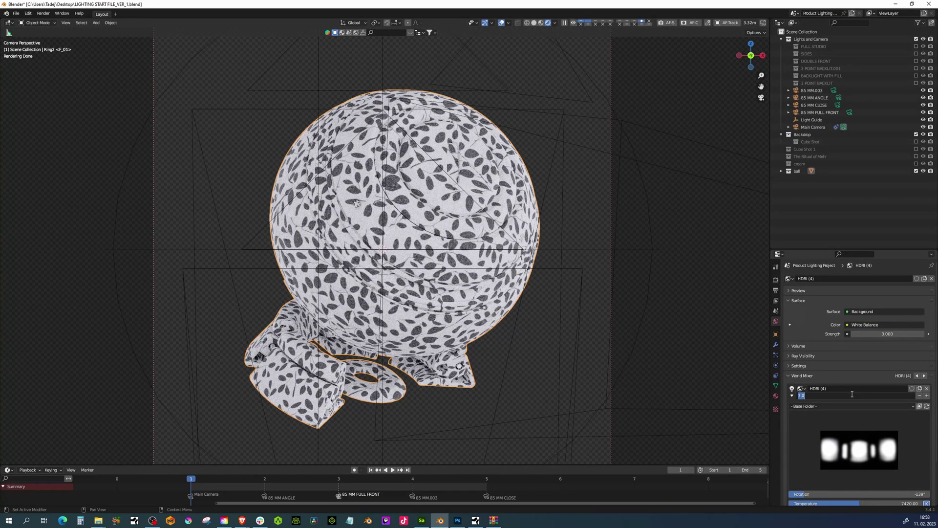
text(0.5)
key(Return)
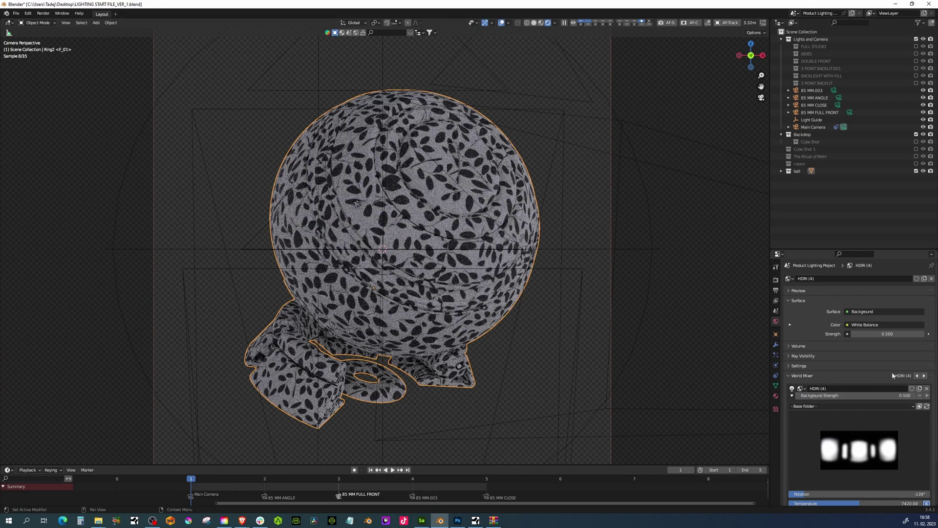
scroll(890, 379, down, 3)
drag(828, 449, 859, 449)
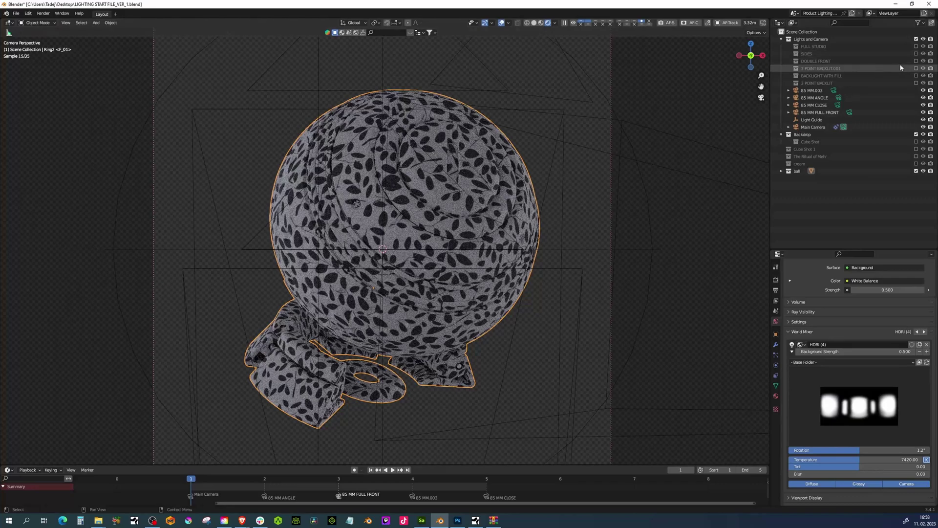
Step: Swap 3 POINT BACKLIT.001 for DOUBLE FRONT lighting and expand it to show its area lights
click(916, 68)
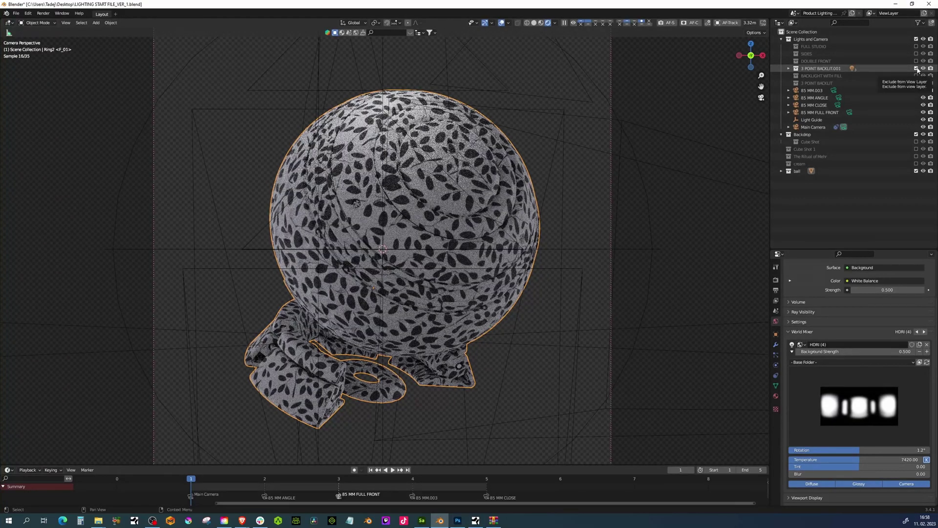
click(916, 68)
click(916, 61)
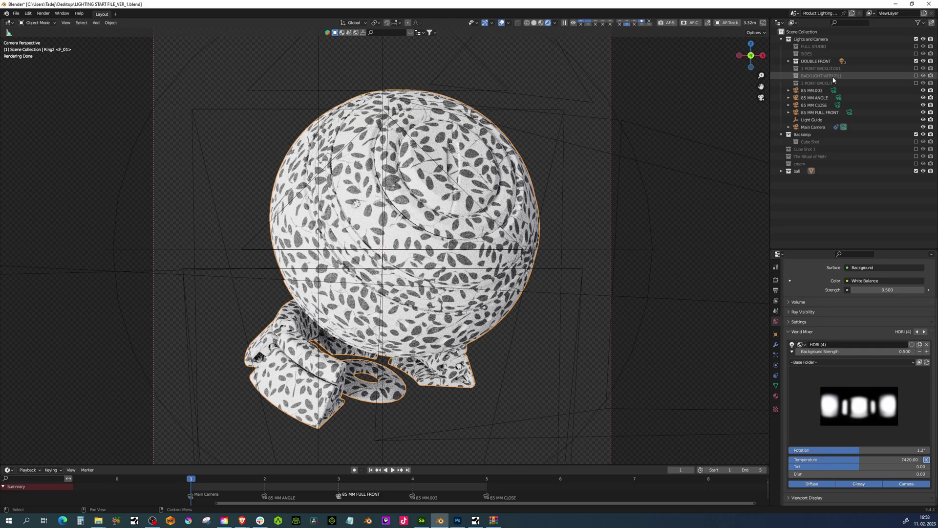
click(809, 62)
click(788, 61)
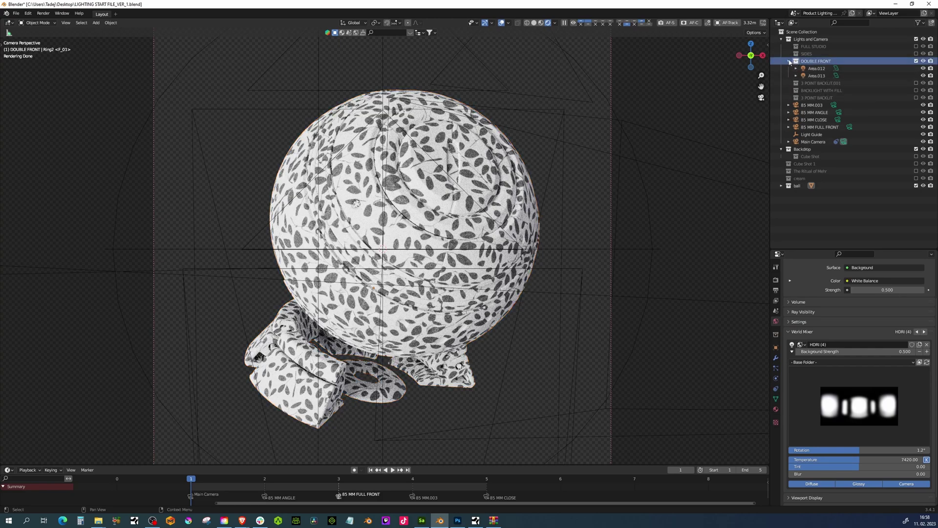
Step: Collapse DOUBLE FRONT, exclude the shader ball and include The Ritual of Mehr tube
click(788, 61)
click(916, 171)
click(916, 156)
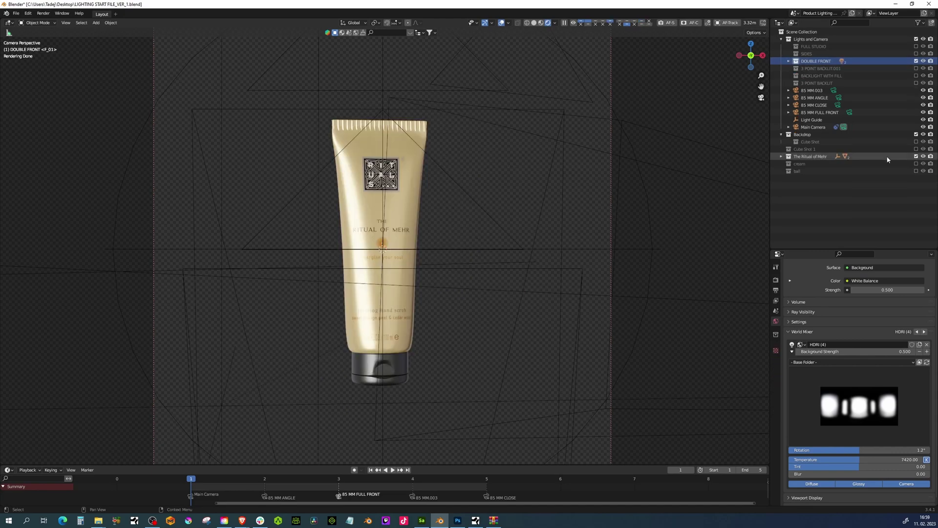
Step: Set the world HDRI to Artboard-2 and zoom out
click(868, 373)
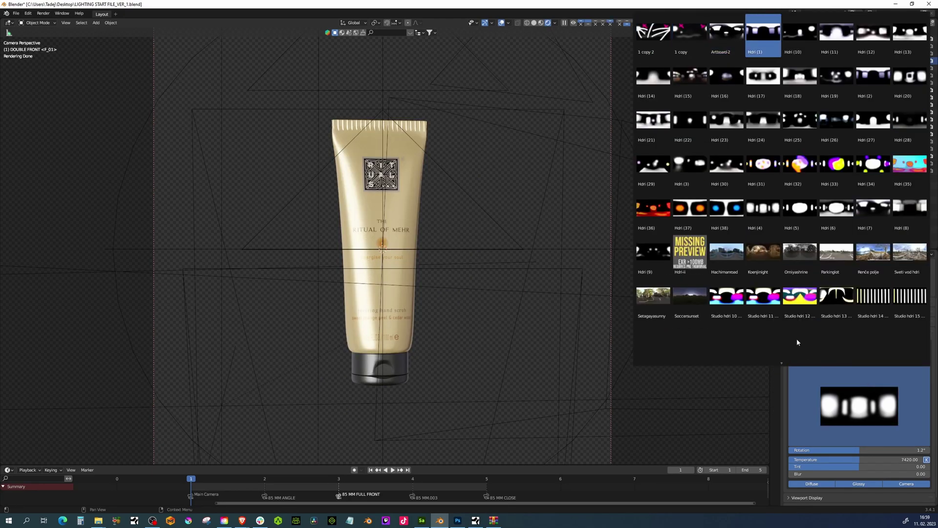
click(717, 36)
scroll(540, 220, down, 2)
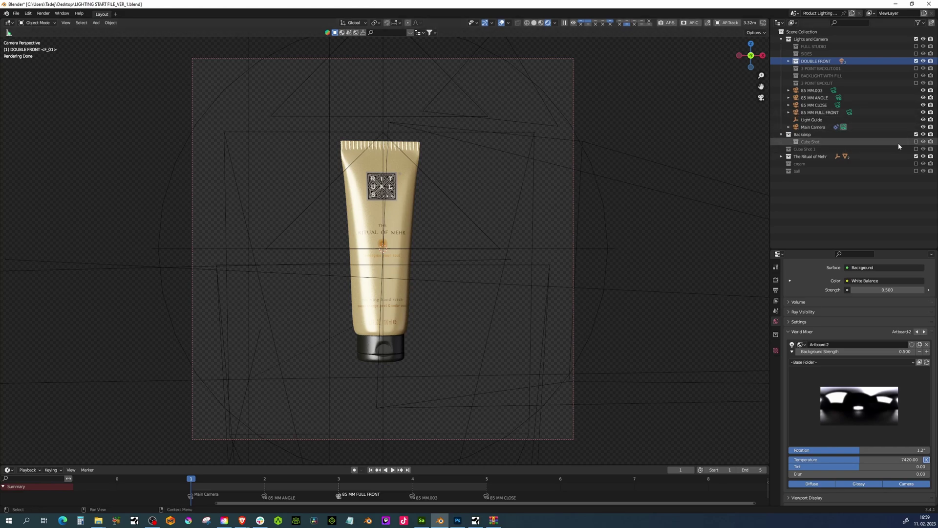
Step: Show the Cube Shot backdrop, step through camera frames 2–5 to 85 MM CLOSE, then hide it
click(916, 141)
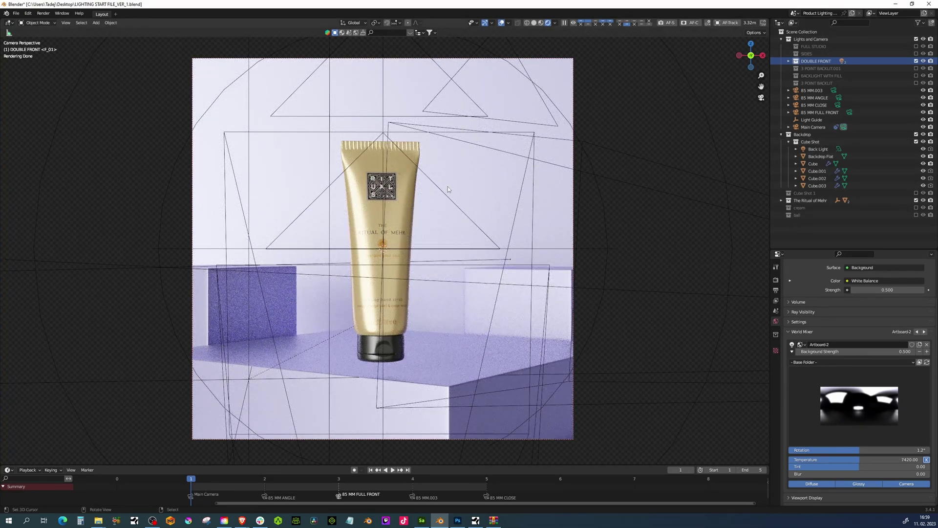
key(Right)
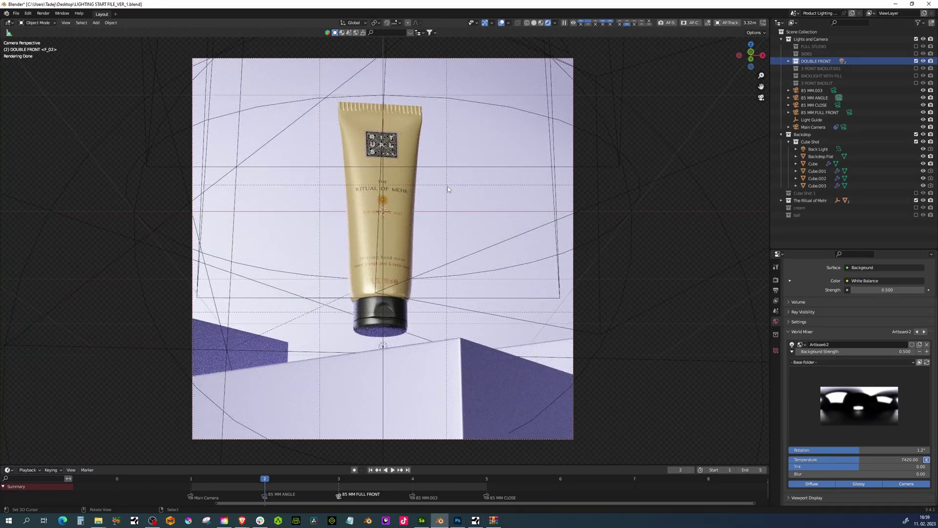
key(Right)
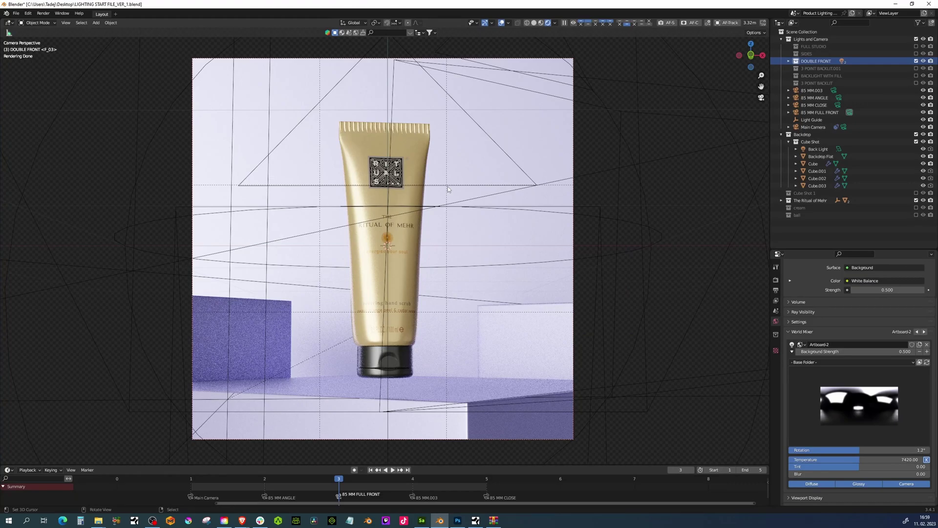
key(Right)
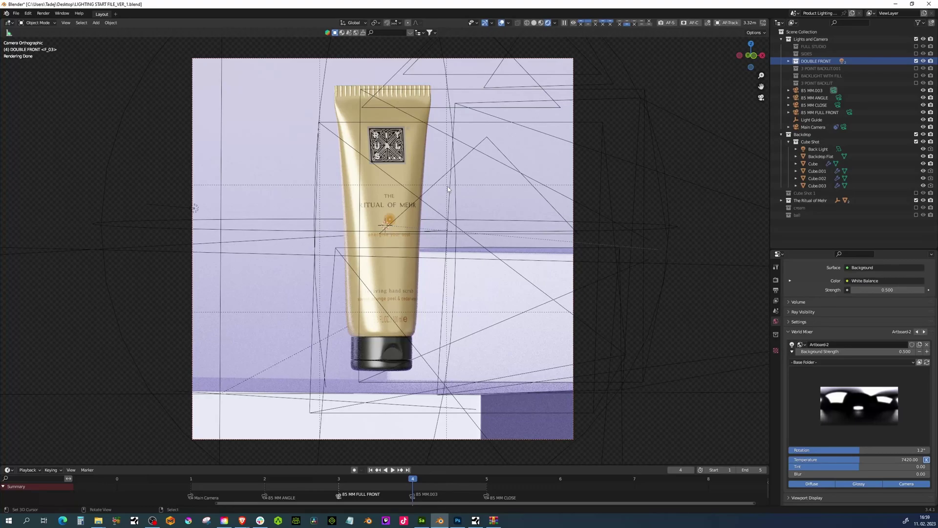
key(Right)
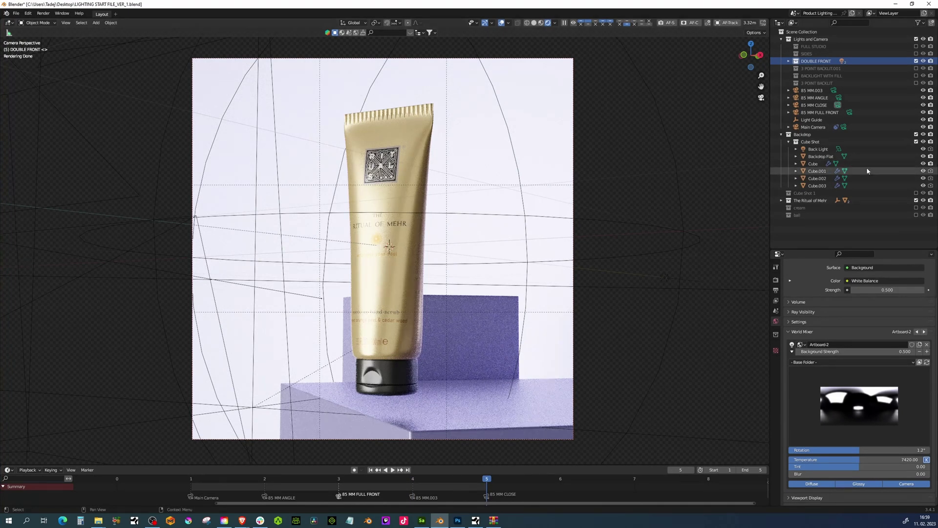
click(916, 141)
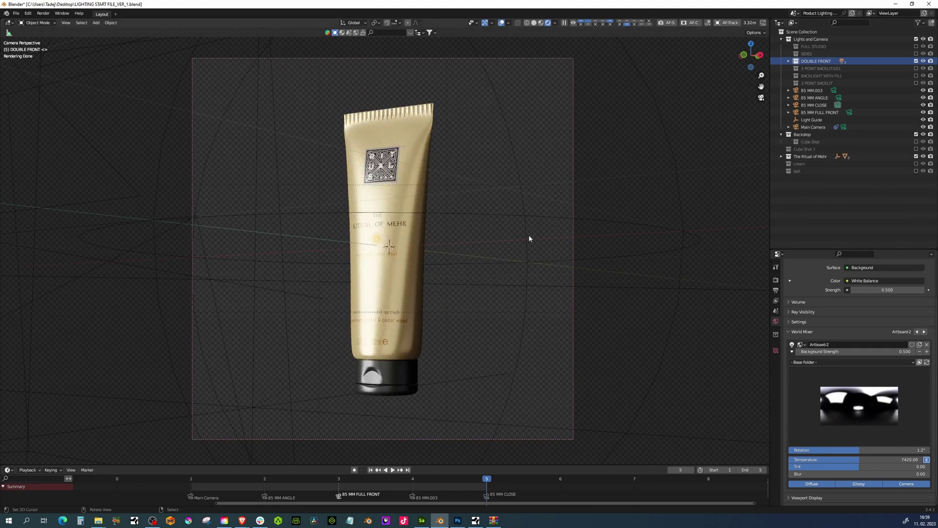
Step: Swap DOUBLE FRONT lighting for FULL STUDIO after briefly trying SIDES
click(916, 61)
click(916, 54)
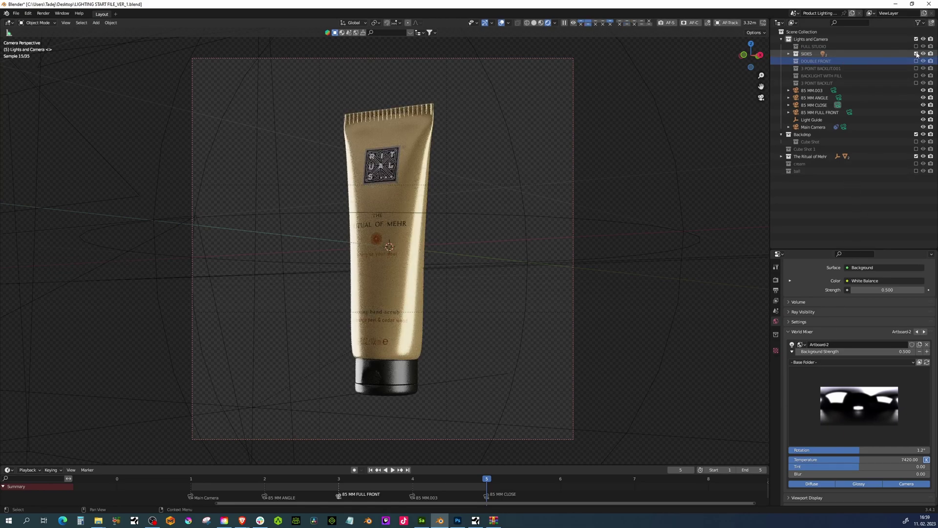
click(915, 54)
click(916, 46)
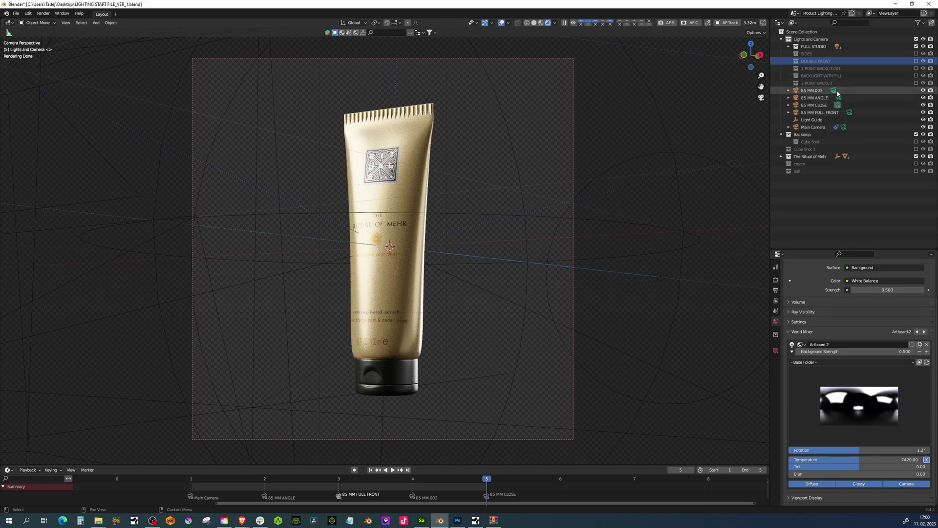
click(825, 400)
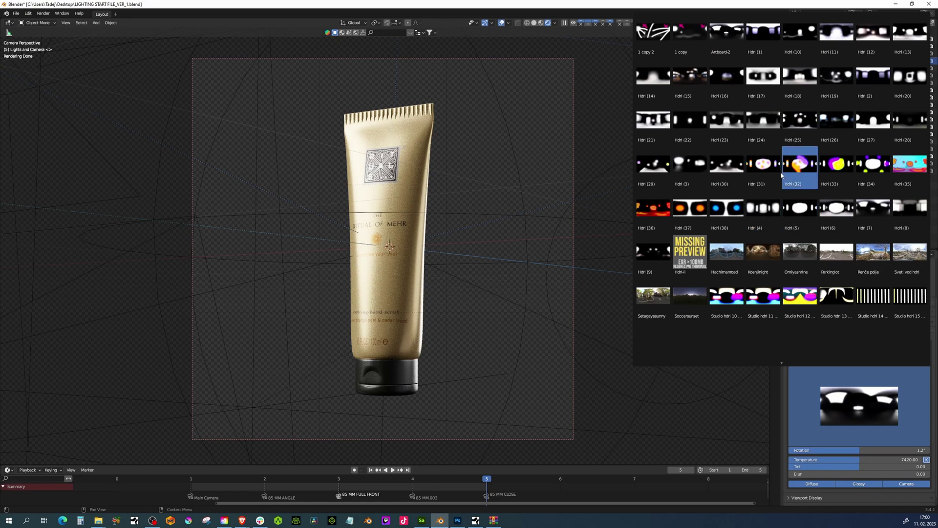
Step: Use HDRI (31) at strength 3, rotated to about -85°, with FULL STUDIO lighting off
click(748, 185)
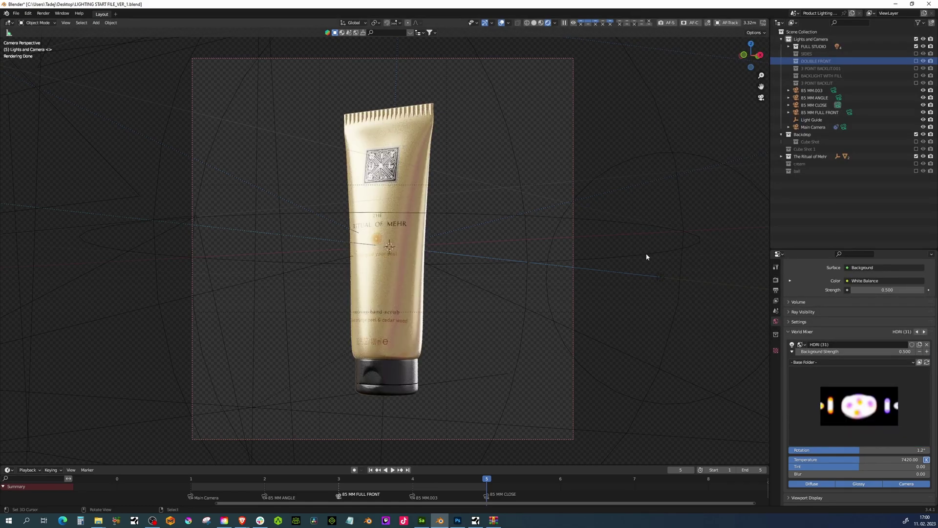
click(857, 351)
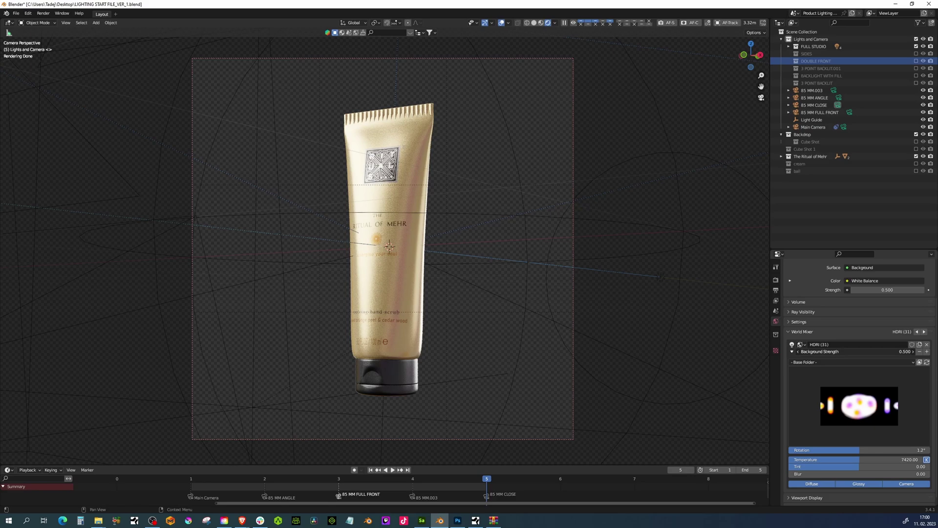
text(3)
key(Return)
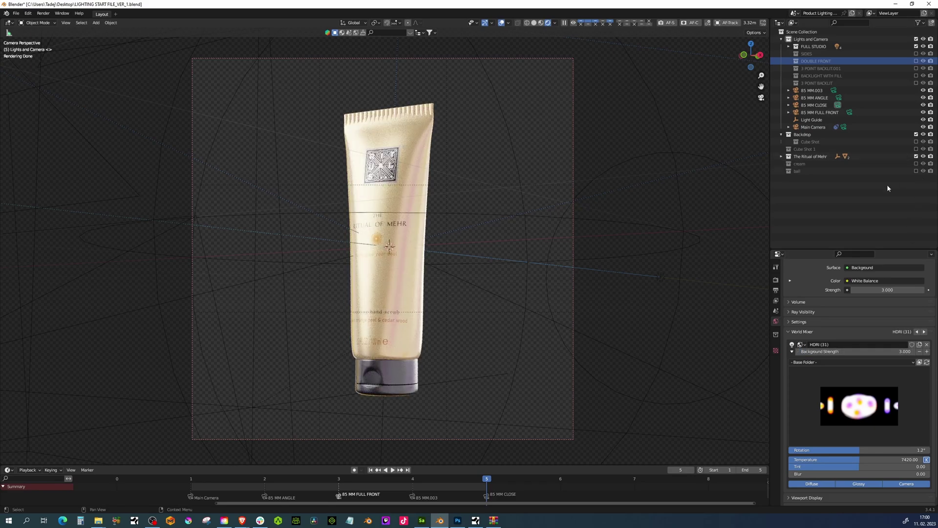
click(916, 46)
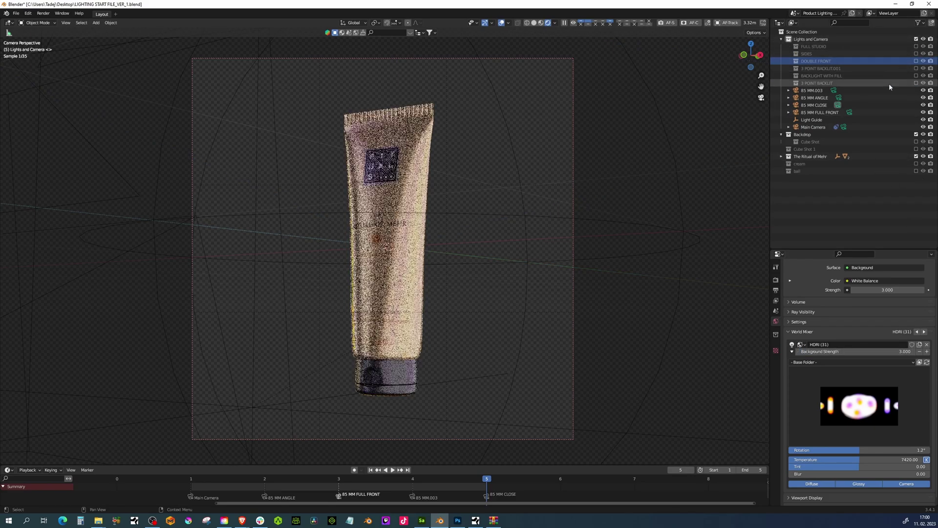
drag(858, 450, 825, 449)
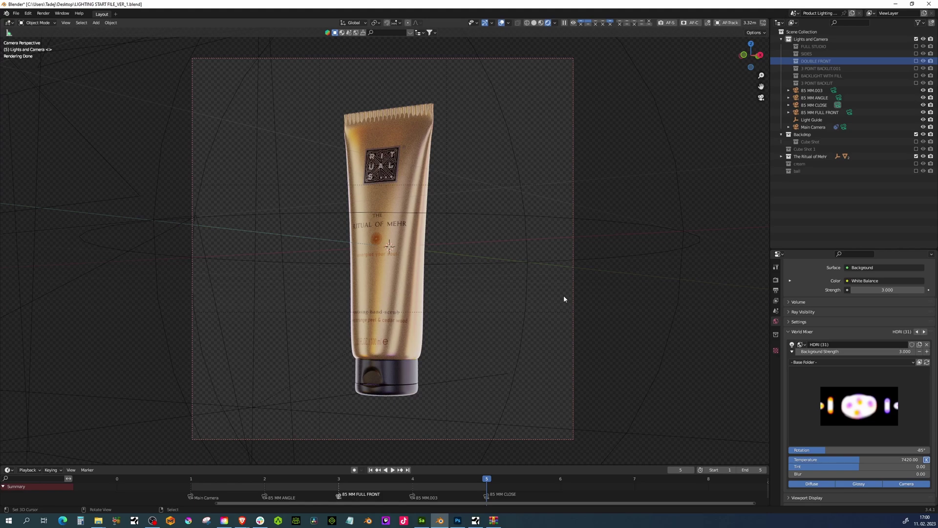
Step: Orbit out of the camera view and zoom in closer on the gold tube
mouse_move(494, 298)
middle_down()
mouse_move(444, 308)
mouse_move(496, 306)
middle_up()
scroll(389, 288, up, 5)
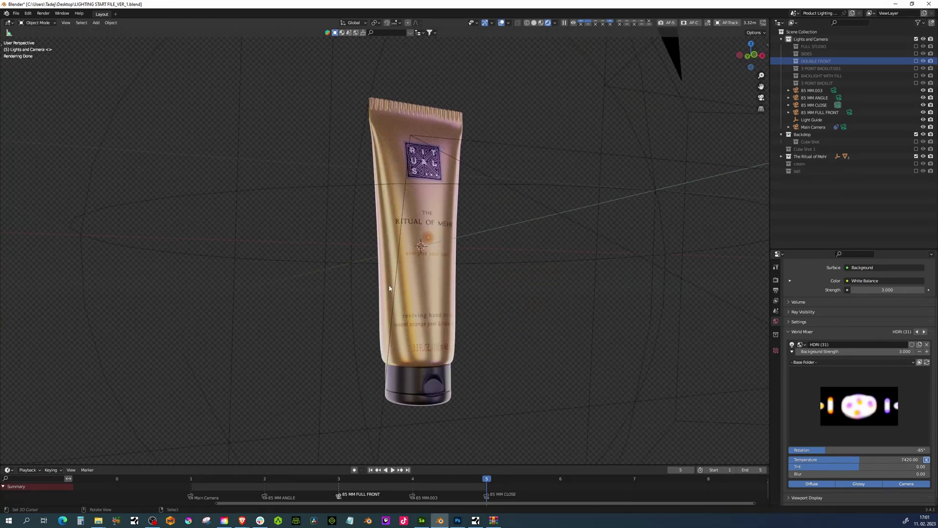